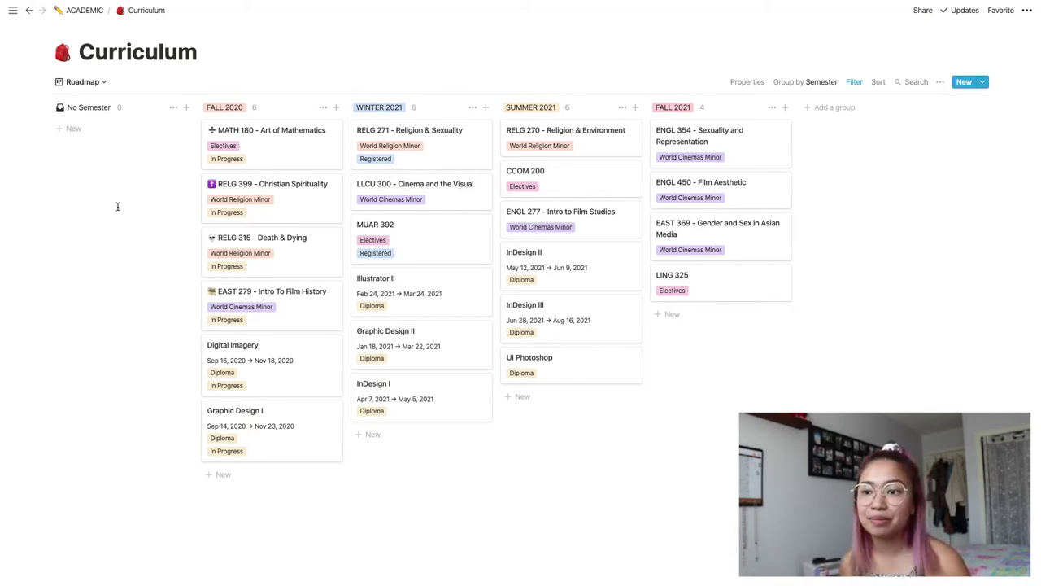
Look through the Curriculum database's list of views and its Psychology Major, World Religion Minor and McGill tables.
{"action": "left_click", "coordinate": [83, 83]}
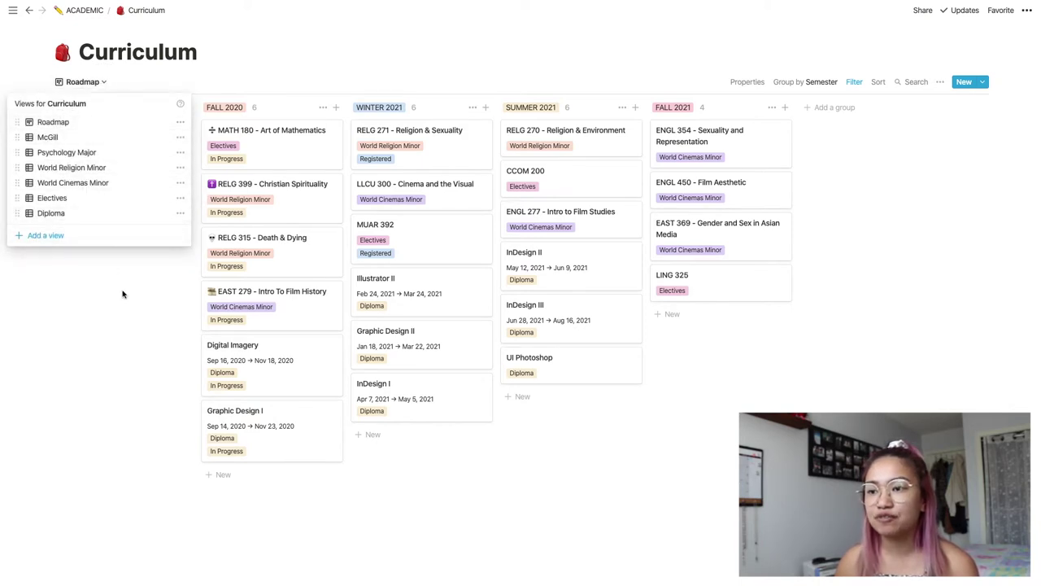
{"action": "left_click", "coordinate": [892, 256]}
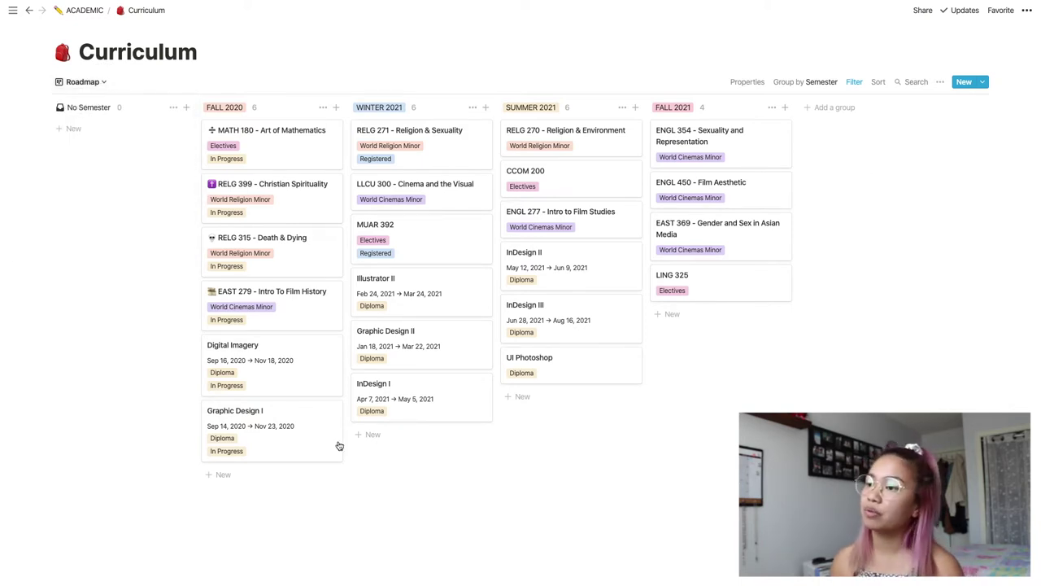
{"action": "left_click", "coordinate": [95, 82]}
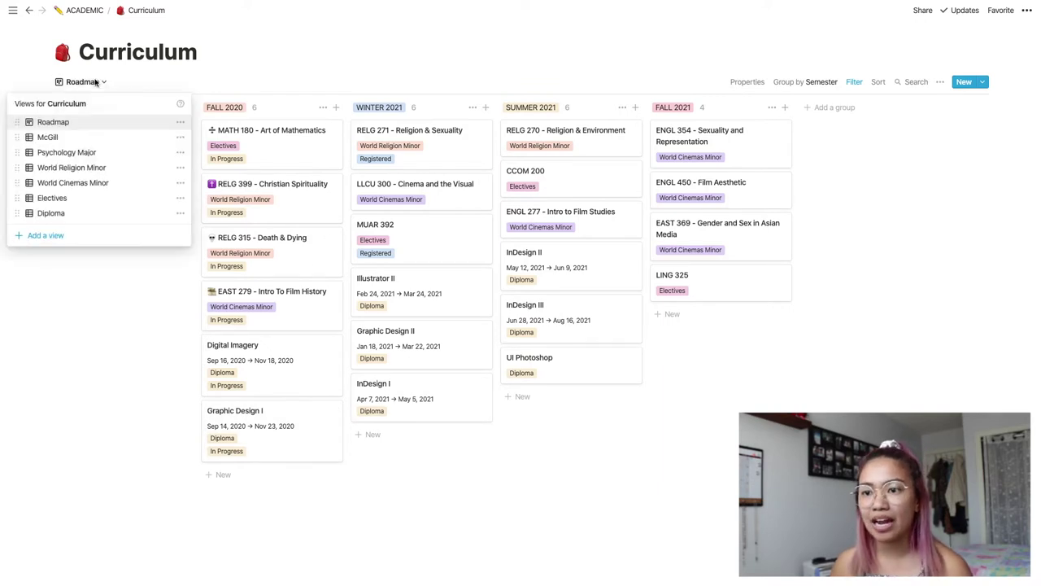
{"action": "left_click", "coordinate": [67, 152]}
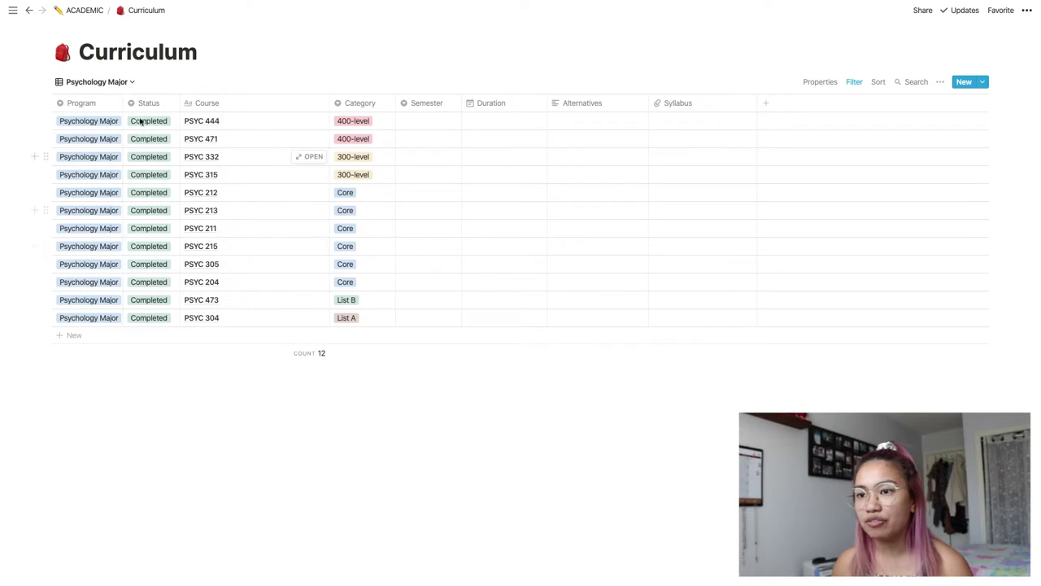
{"action": "left_click", "coordinate": [98, 81]}
{"action": "left_click", "coordinate": [95, 167]}
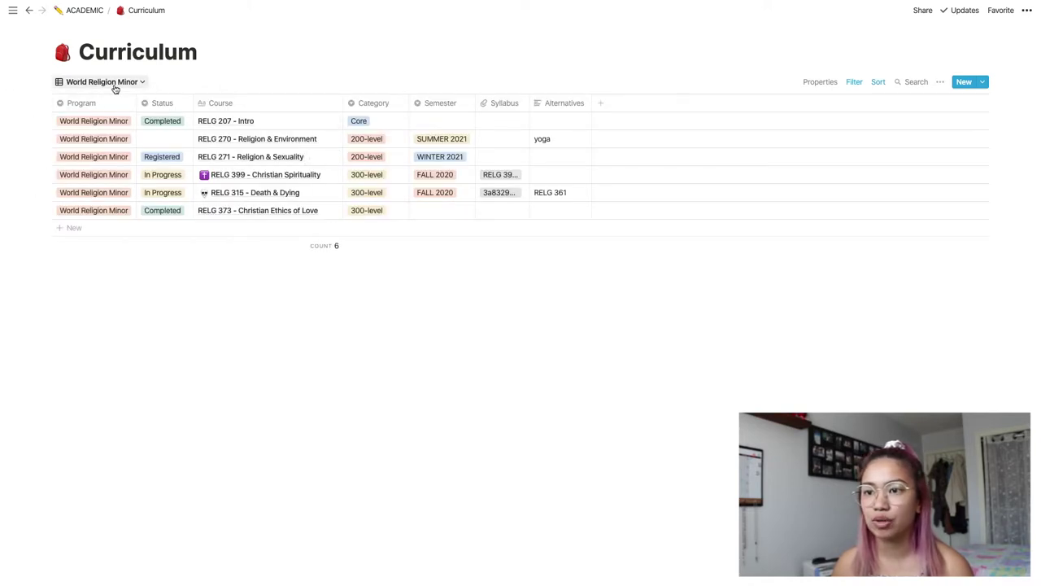
{"action": "left_click", "coordinate": [115, 86]}
{"action": "left_click", "coordinate": [74, 137]}
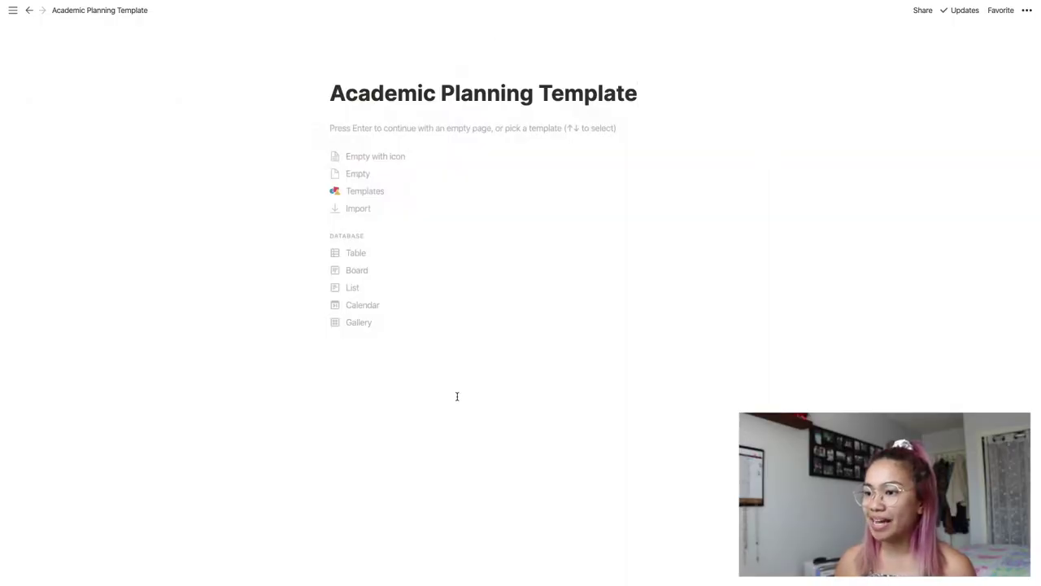
Turn the empty Academic Planning Template page into a table database and rename its title column Course.
{"action": "left_click", "coordinate": [378, 259]}
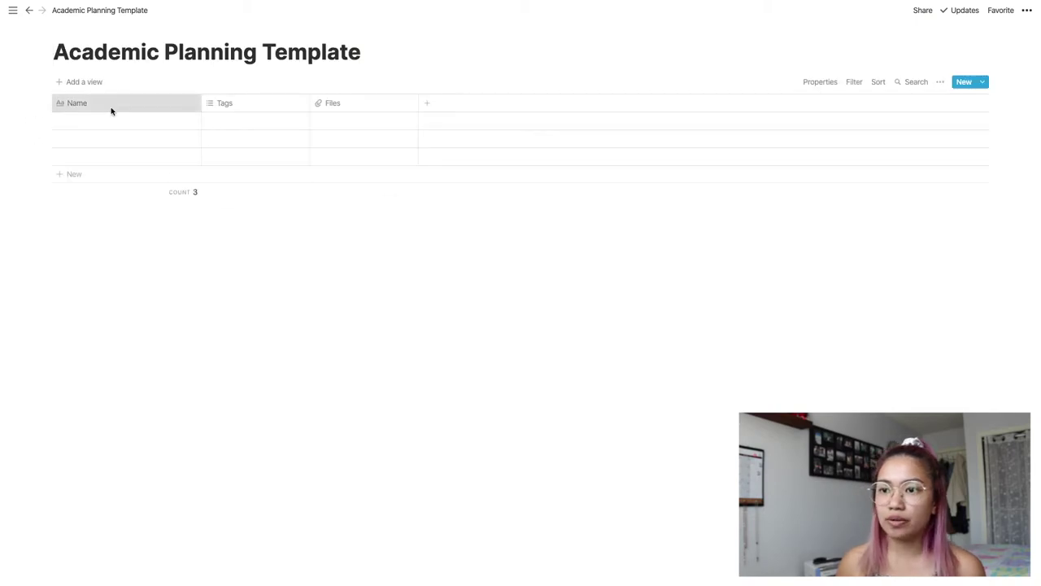
{"action": "left_click", "coordinate": [112, 112]}
{"action": "type", "text": "Cours"}
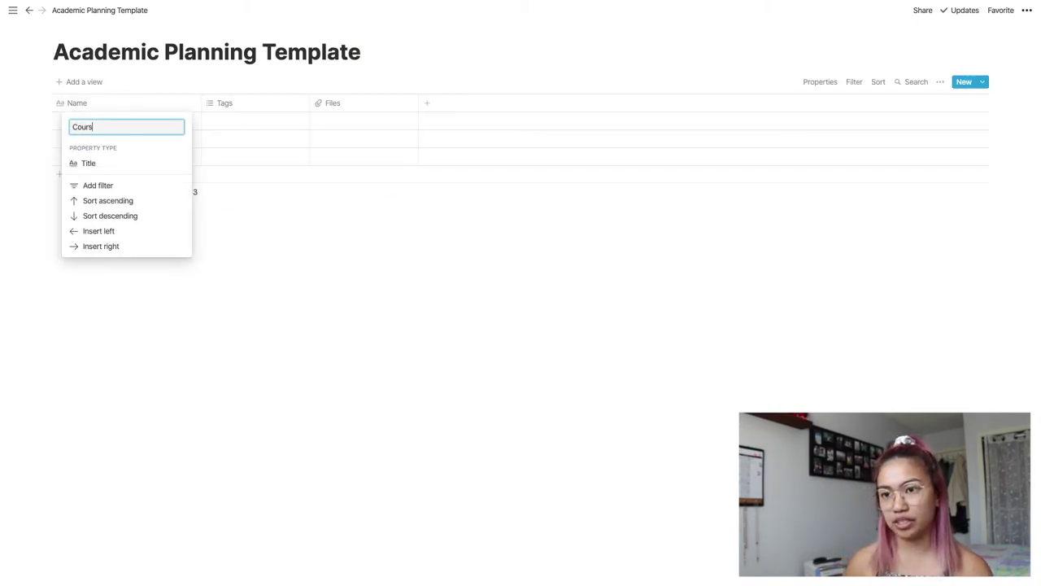
{"action": "type", "text": "e"}
Change the Tags column to the Select type and rename it Program.
{"action": "left_click", "coordinate": [244, 103]}
{"action": "left_click", "coordinate": [267, 166]}
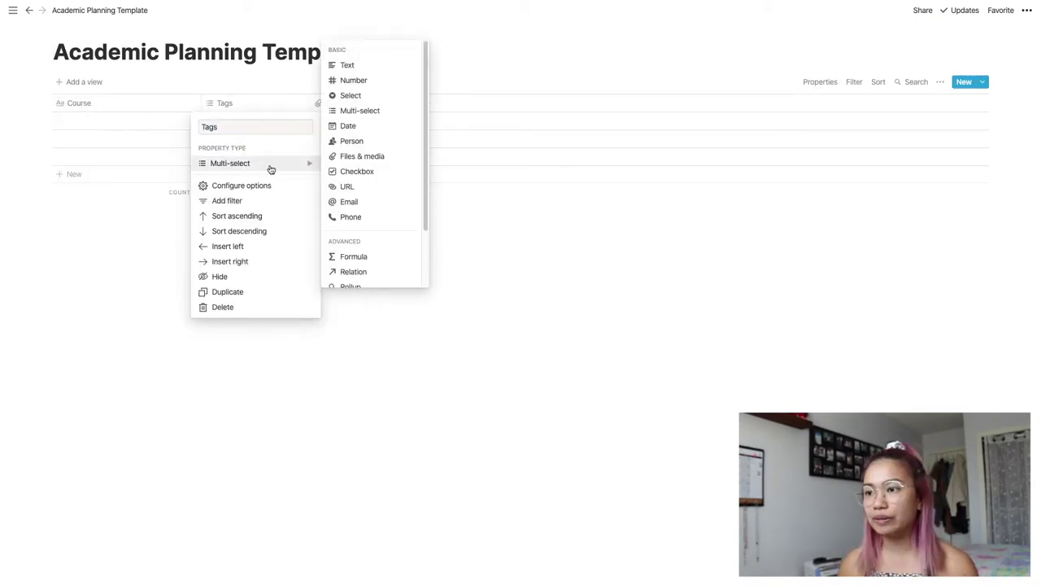
{"action": "left_click", "coordinate": [365, 101]}
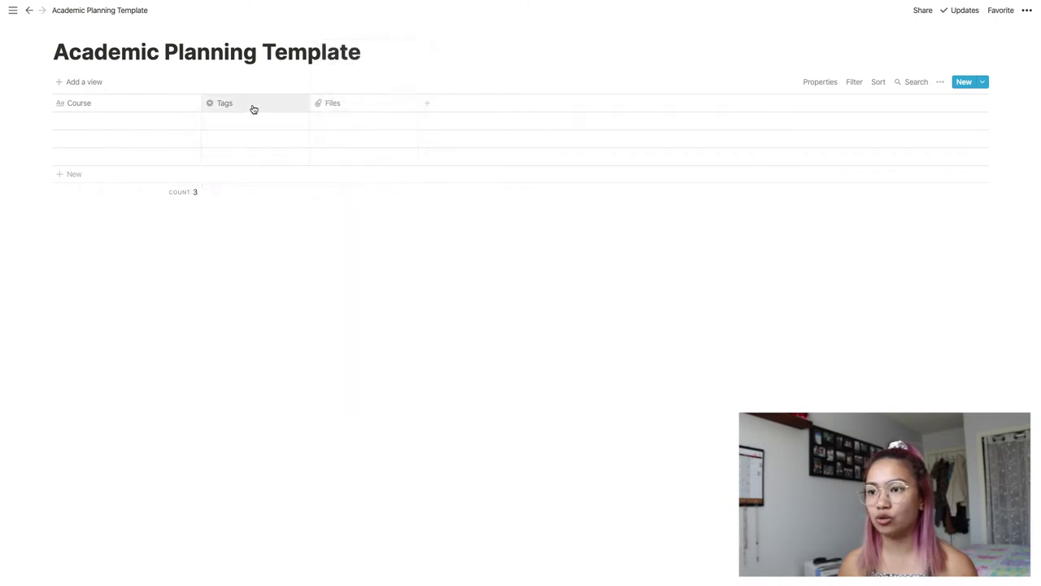
{"action": "left_click", "coordinate": [253, 109]}
{"action": "type", "text": "Pr"}
{"action": "key", "text": "Return"}
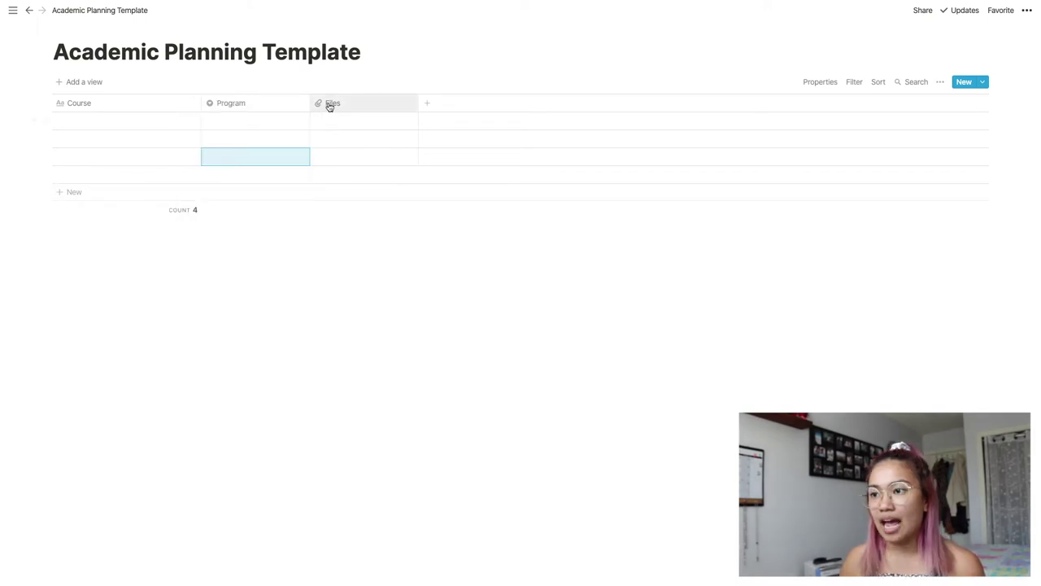
Rename the Files column Syllabus.
{"action": "left_click", "coordinate": [348, 108]}
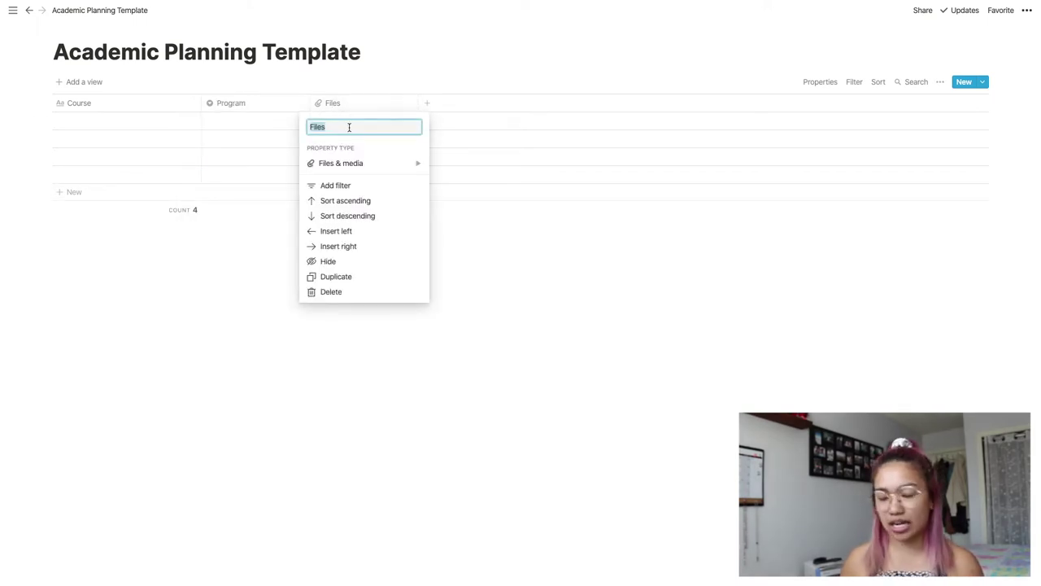
{"action": "type", "text": "Syll"}
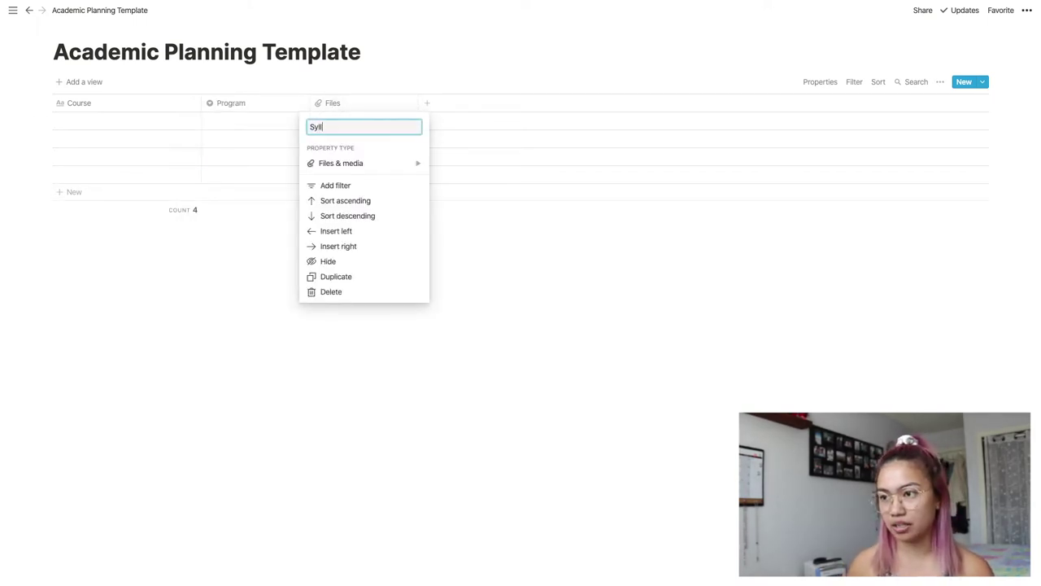
{"action": "type", "text": "abus"}
{"action": "key", "text": "Return"}
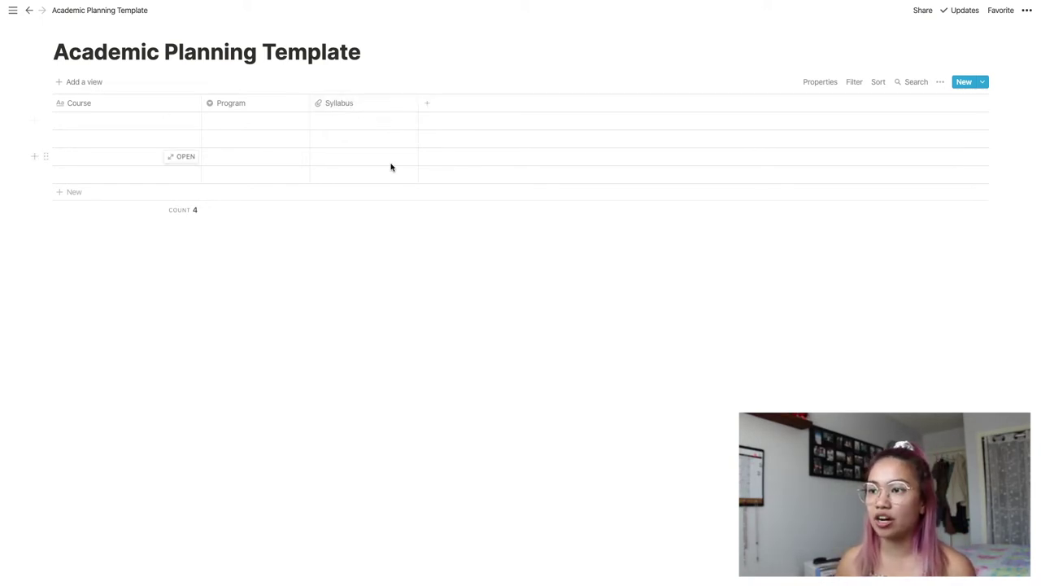
Add a new column named Status with the Select property type.
{"action": "left_click", "coordinate": [442, 105]}
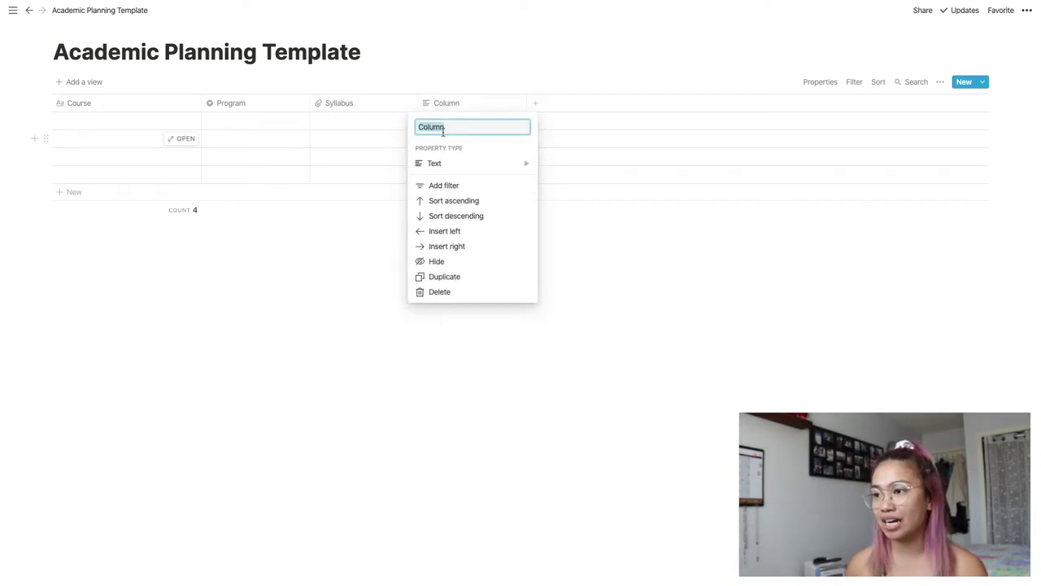
{"action": "type", "text": "Stat"}
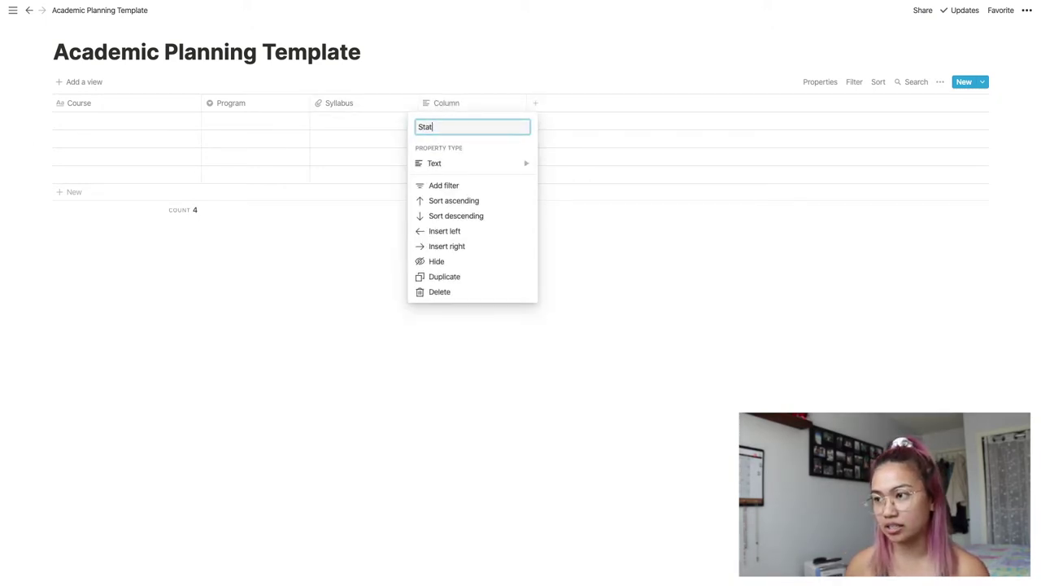
{"action": "type", "text": "us"}
{"action": "left_click", "coordinate": [523, 165]}
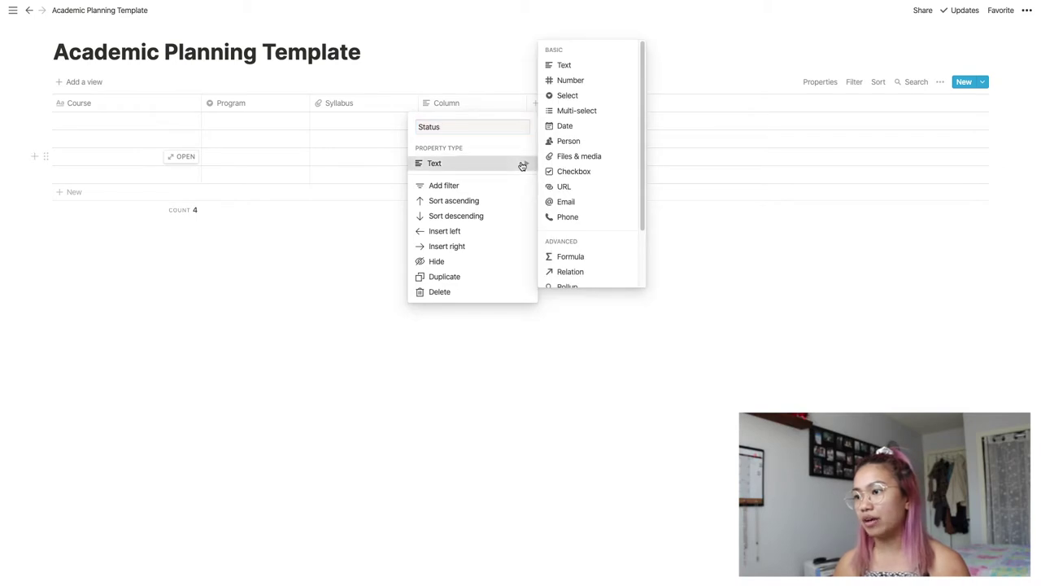
{"action": "left_click", "coordinate": [575, 96]}
Arrange and narrow the table columns so they run Program, Status, Course, Syllabus.
{"action": "left_click_drag", "start_coordinate": [481, 103], "coordinate": [132, 101]}
{"action": "left_click_drag", "start_coordinate": [281, 106], "coordinate": [221, 104]}
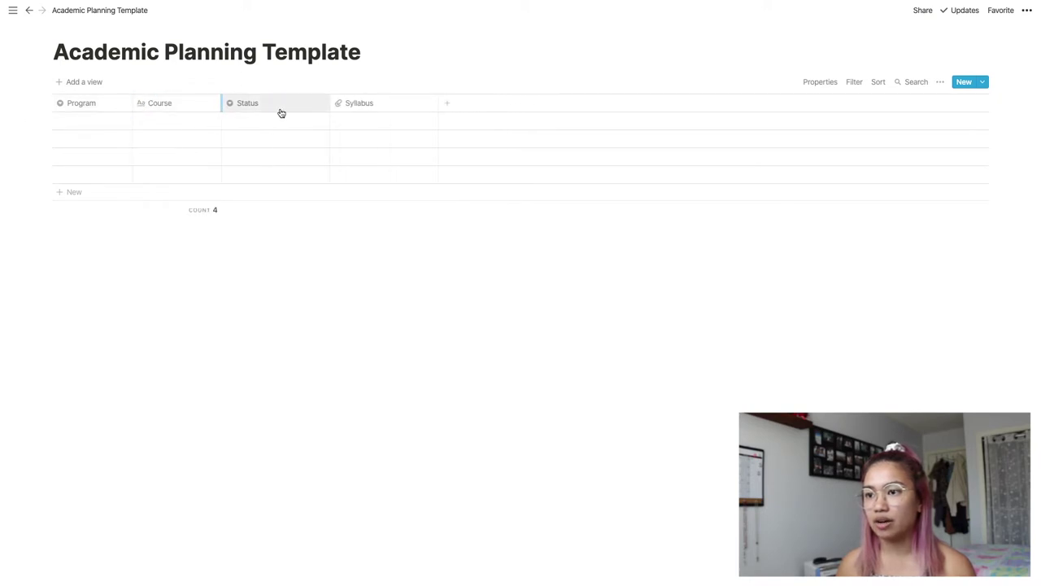
{"action": "left_click_drag", "start_coordinate": [307, 109], "coordinate": [194, 102]}
Add Select columns named Category and Semester and place both between the Course and Syllabus columns.
{"action": "left_click", "coordinate": [401, 102]}
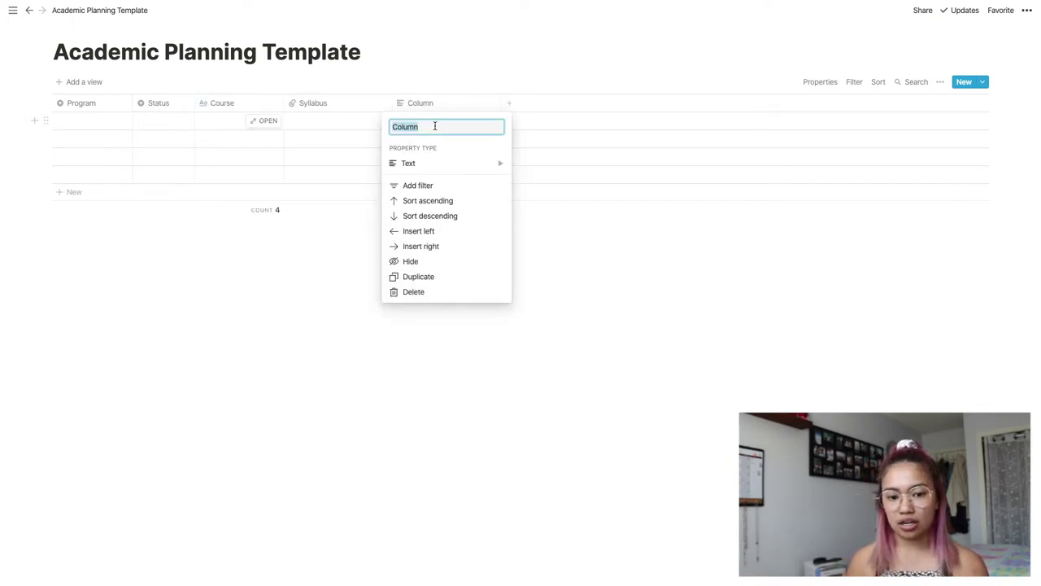
{"action": "type", "text": "Cal"}
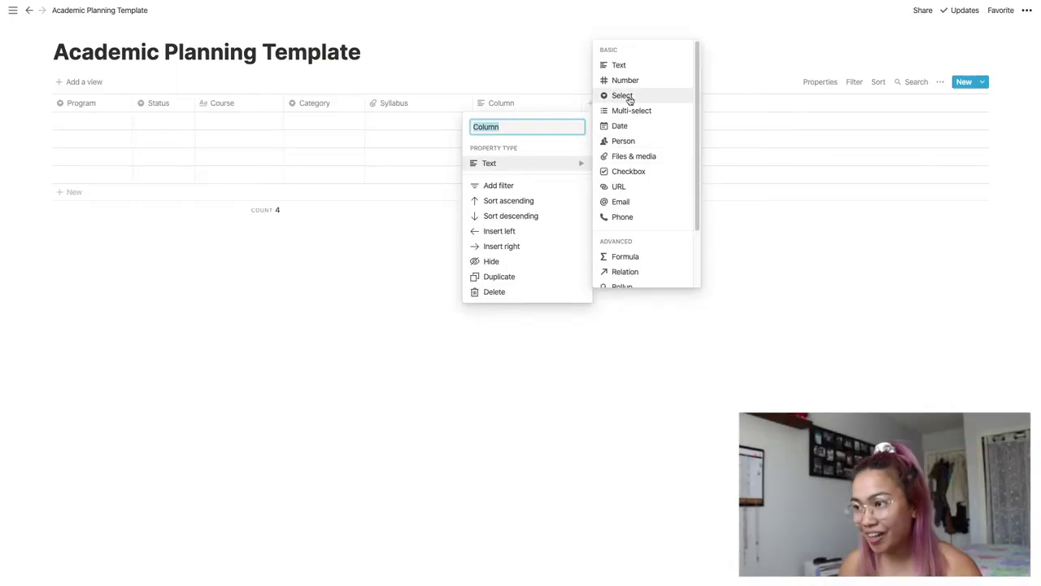
{"action": "left_click", "coordinate": [628, 96]}
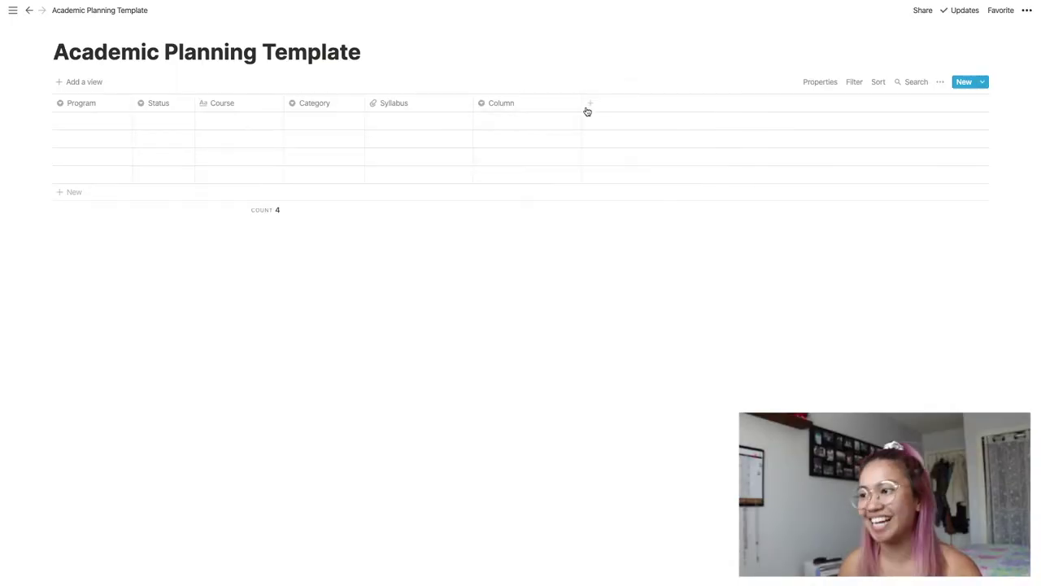
{"action": "left_click", "coordinate": [531, 107]}
{"action": "type", "text": "Semester"}
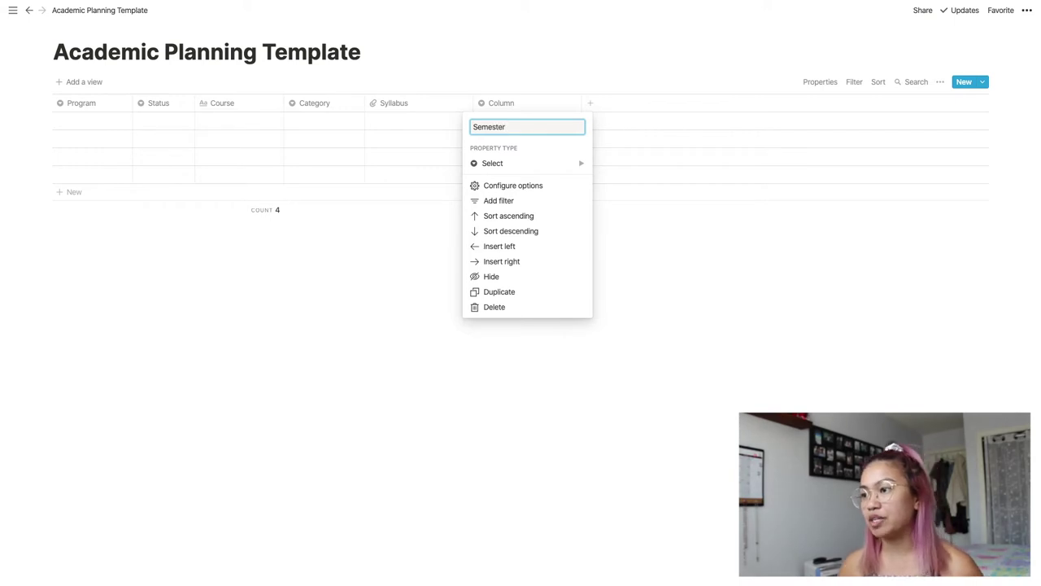
{"action": "key", "text": "Return"}
{"action": "left_click_drag", "start_coordinate": [533, 102], "coordinate": [428, 108]}
Add a Date column named Duration and place it, narrowed, between Semester and Syllabus.
{"action": "left_click", "coordinate": [561, 106]}
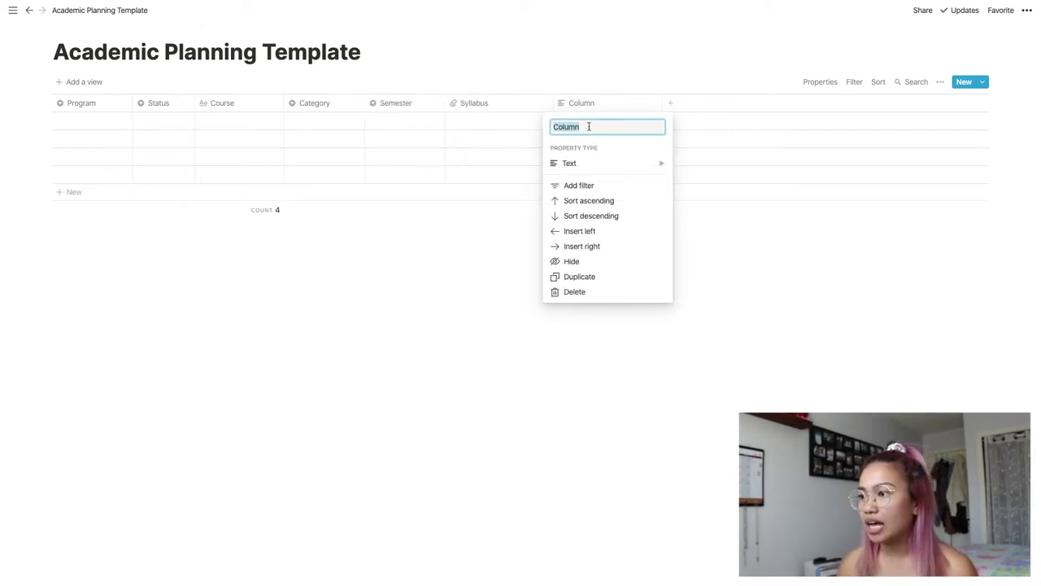
{"action": "type", "text": "Duration"}
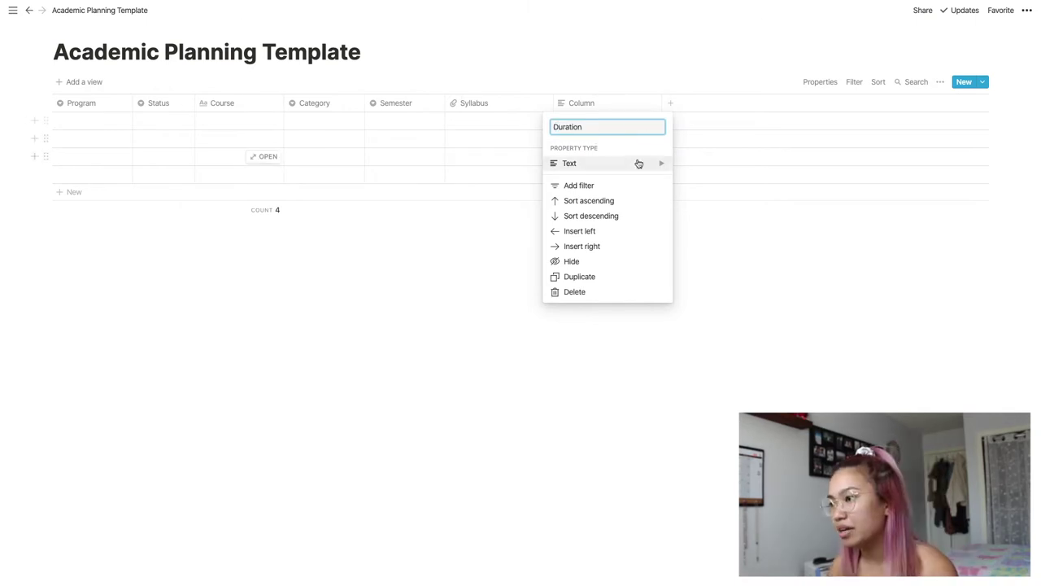
{"action": "left_click", "coordinate": [639, 164]}
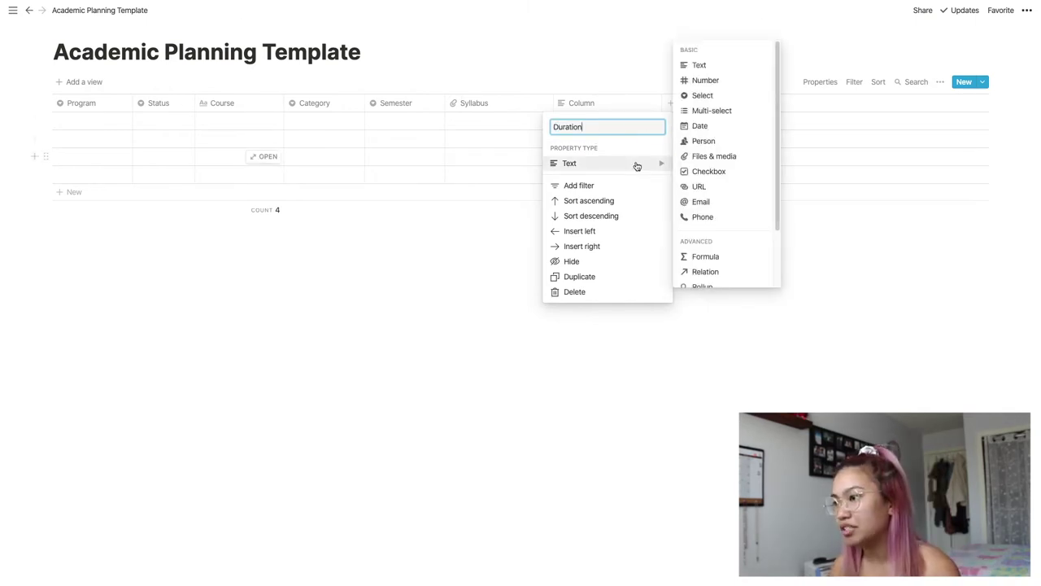
{"action": "left_click", "coordinate": [700, 126]}
{"action": "left_click_drag", "start_coordinate": [553, 104], "coordinate": [525, 104]}
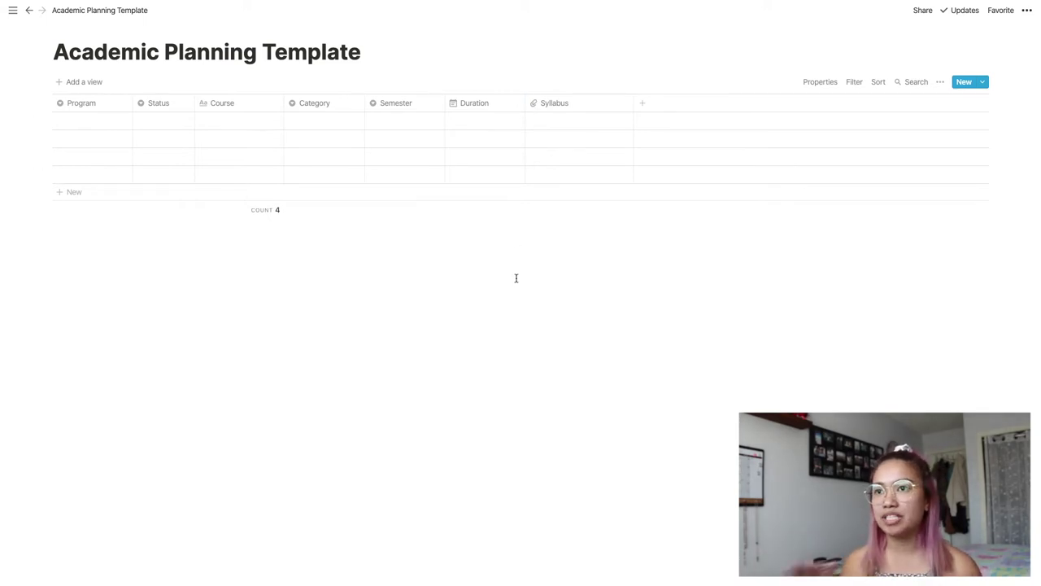
Add a text column named Alternatives after the Syllabus column.
{"action": "left_click", "coordinate": [641, 103]}
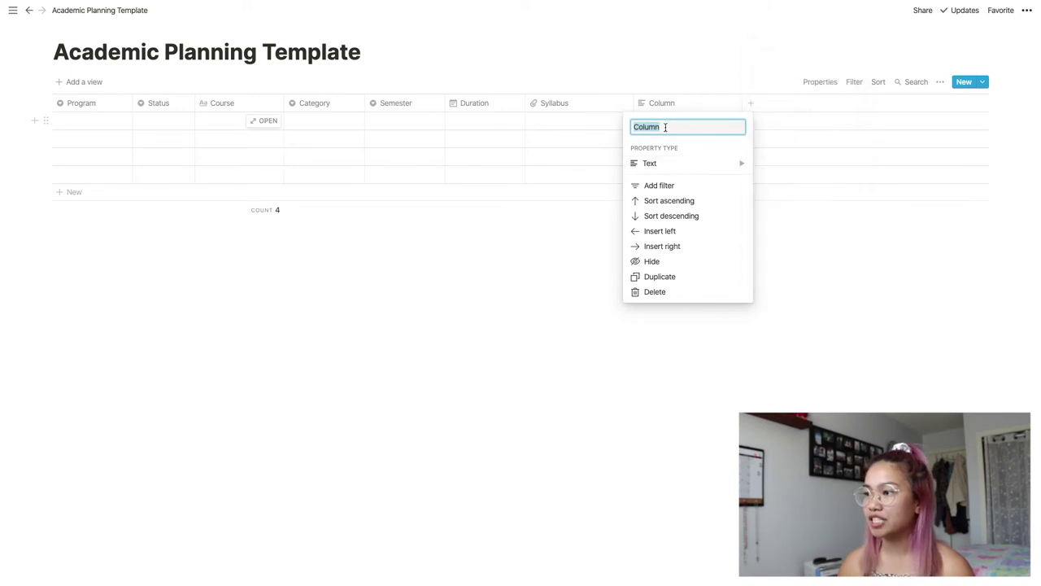
{"action": "left_click", "coordinate": [665, 126]}
{"action": "key", "text": "BackSpace"}
{"action": "key", "text": "BackSpace"}
{"action": "key", "text": "BackSpace"}
{"action": "key", "text": "BackSpace"}
{"action": "key", "text": "BackSpace"}
{"action": "type", "text": "Alternatives"}
{"action": "key", "text": "Return"}
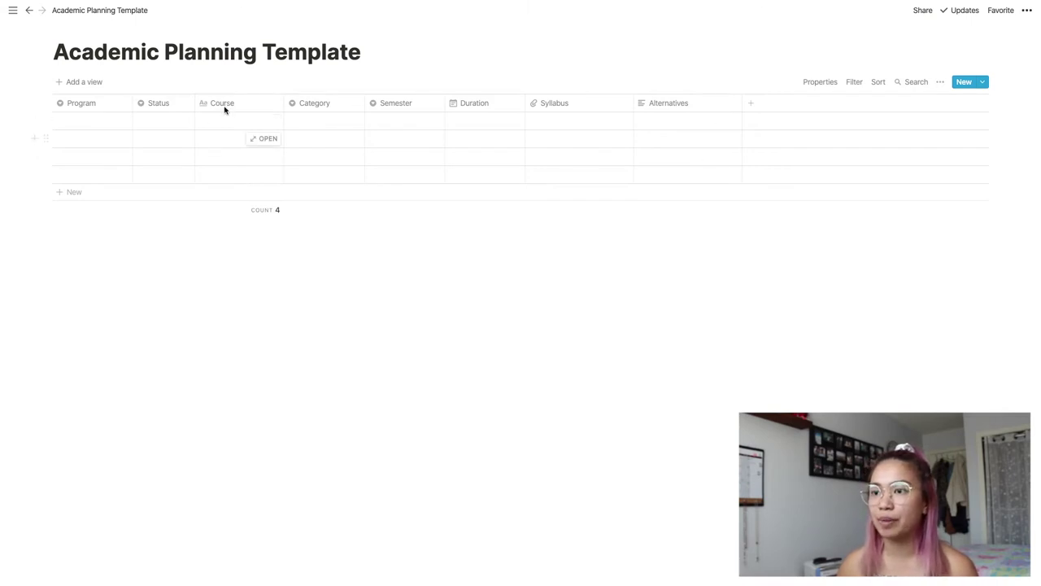
{"action": "key", "text": "Escape"}
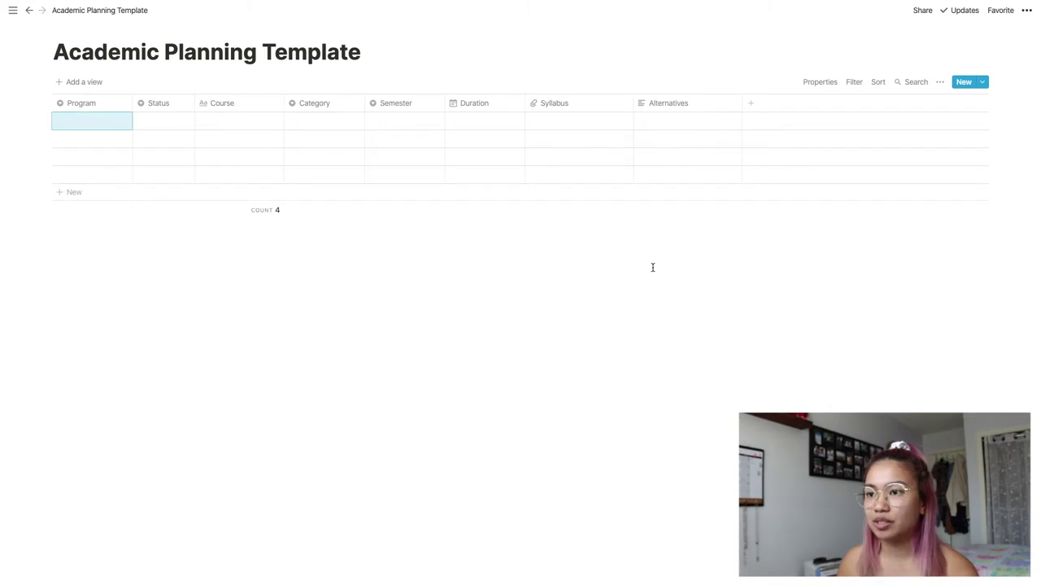
{"action": "left_click", "coordinate": [155, 251]}
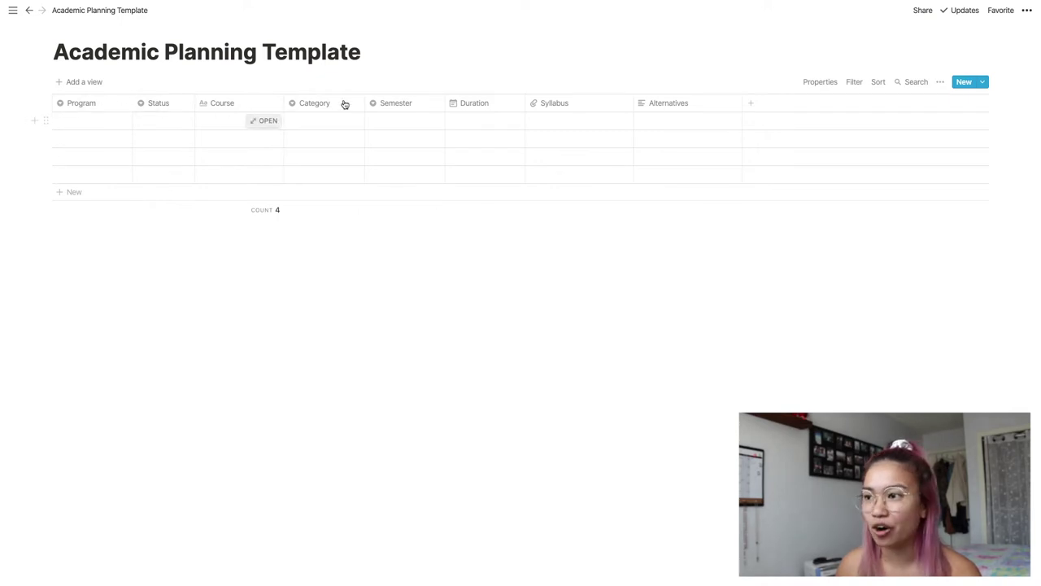
Create the Program options Major, Minor and Electives in the first three rows, one per row.
{"action": "left_click", "coordinate": [106, 124]}
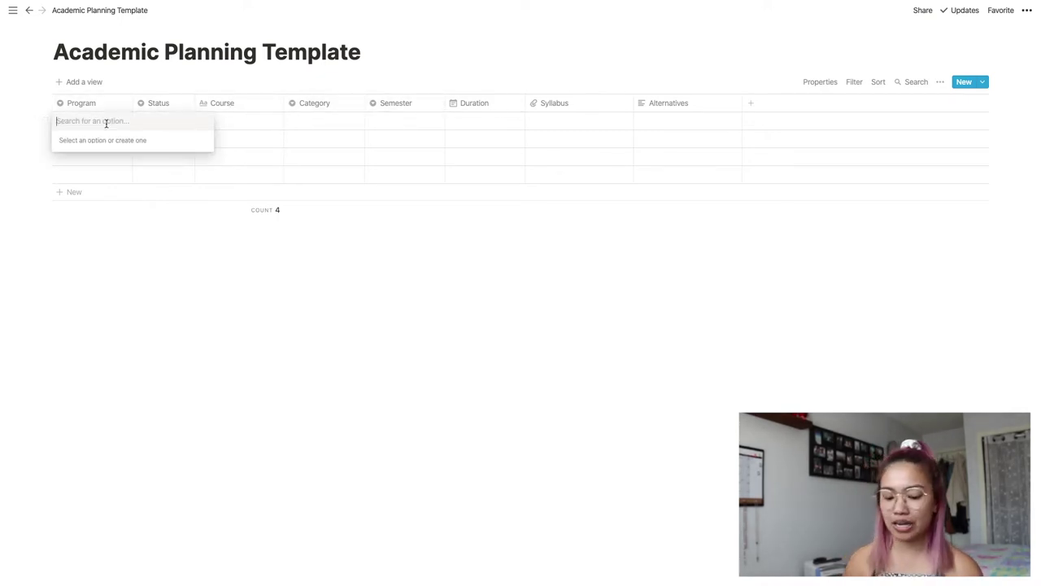
{"action": "type", "text": "Major"}
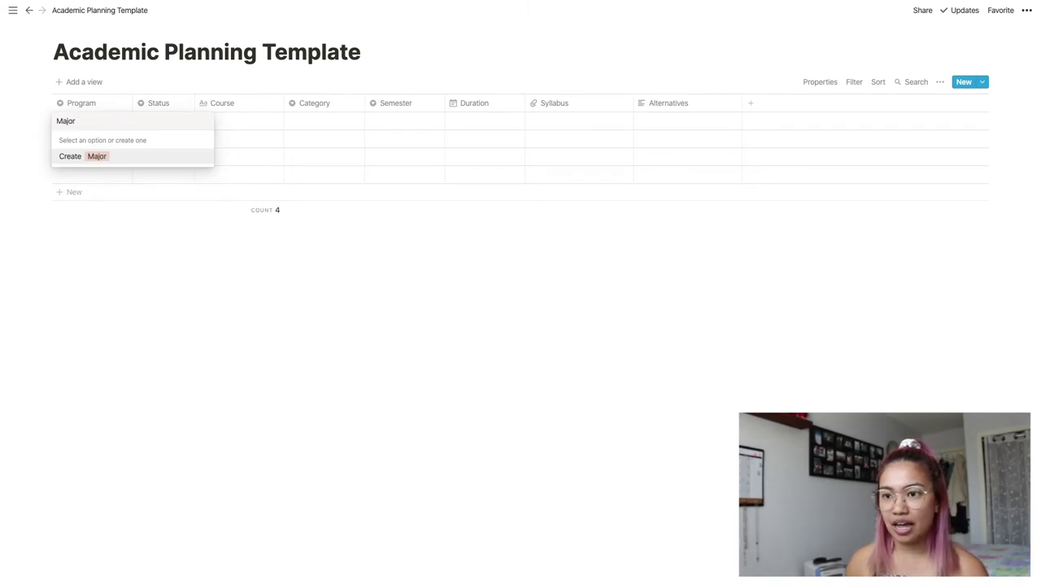
{"action": "key", "text": "Return"}
{"action": "key", "text": "Down"}
{"action": "type", "text": "Min"}
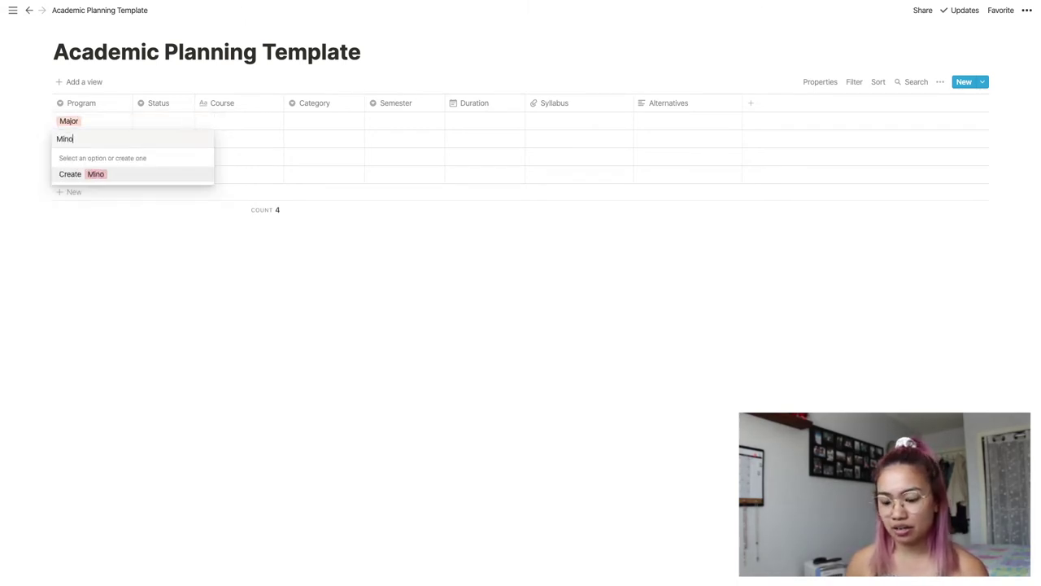
{"action": "type", "text": "or"}
{"action": "key", "text": "Return"}
{"action": "key", "text": "Down"}
{"action": "type", "text": "El"}
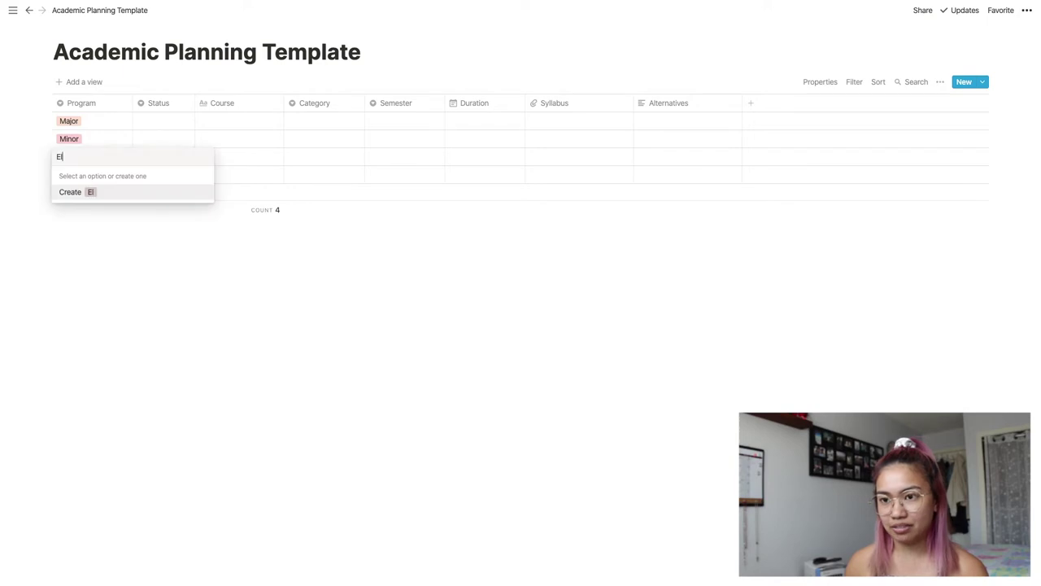
{"action": "type", "text": "ectives"}
{"action": "key", "text": "Return"}
{"action": "key", "text": "Down"}
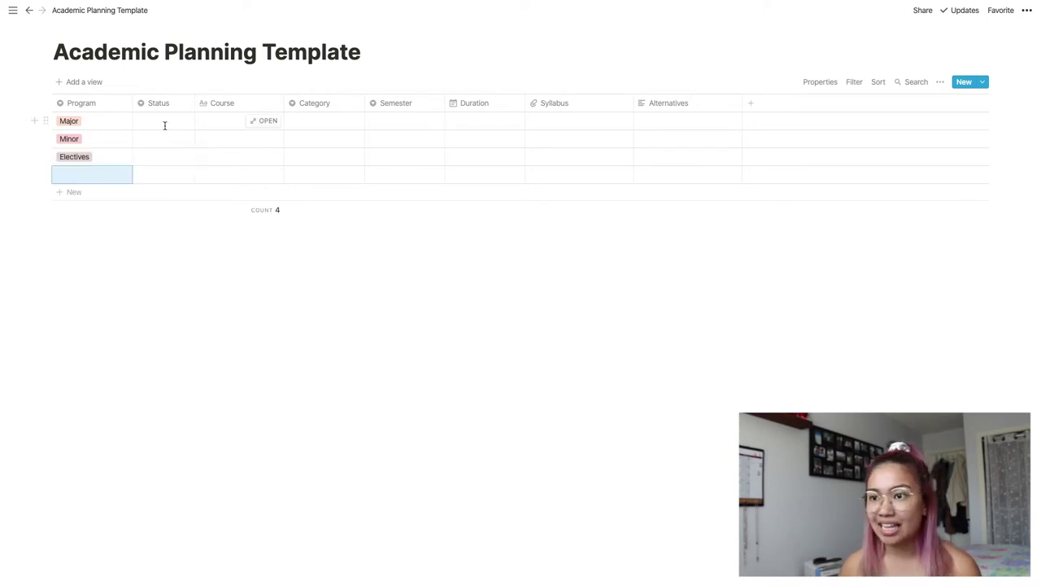
Create the Status options Completed in the Major row and In-Progress in the Minor row.
{"action": "left_click", "coordinate": [166, 124]}
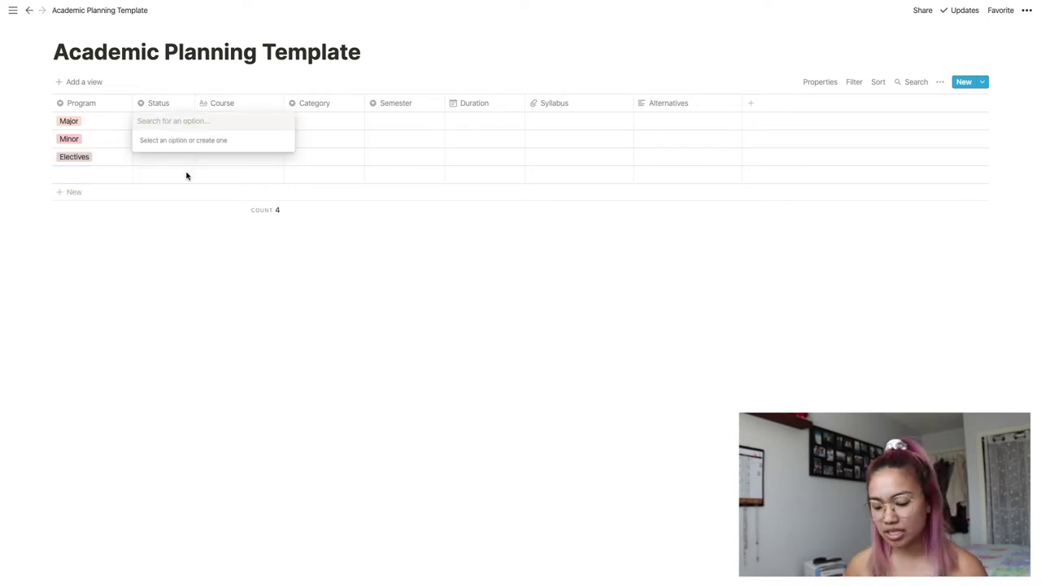
{"action": "type", "text": "Completed"}
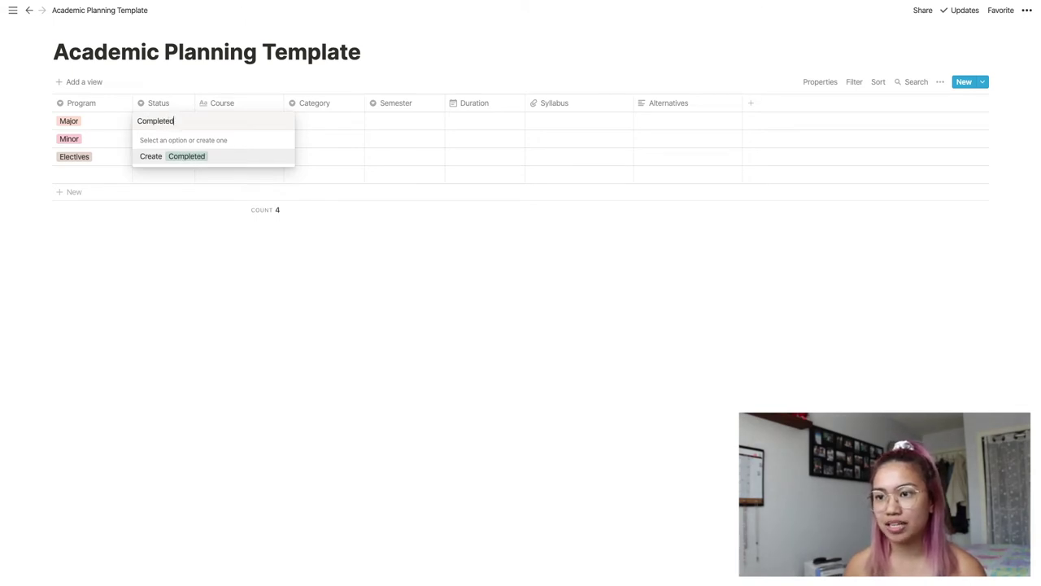
{"action": "key", "text": "Return"}
{"action": "key", "text": "Down"}
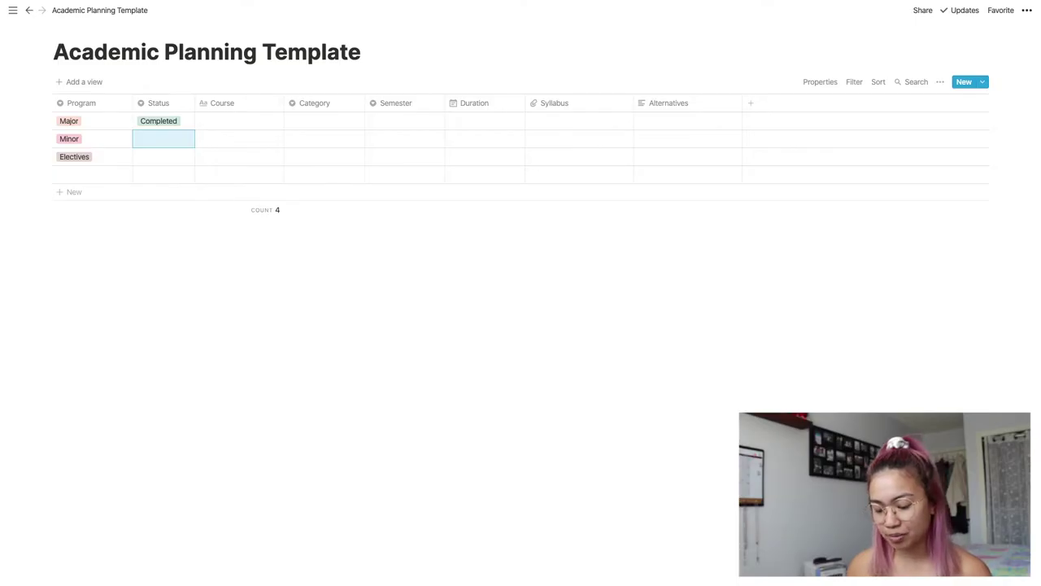
{"action": "type", "text": "In-Progress"}
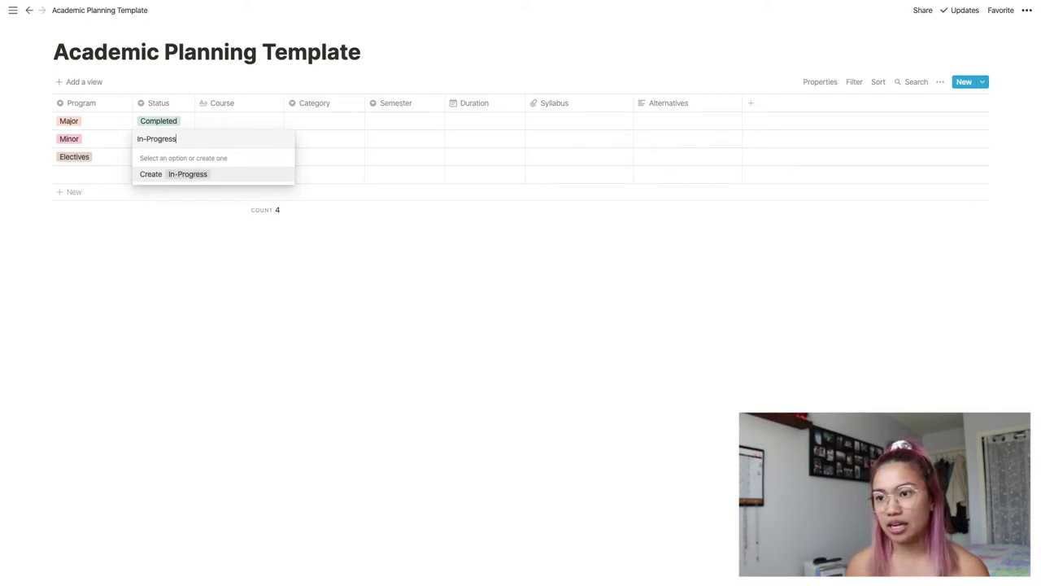
{"action": "key", "text": "Return"}
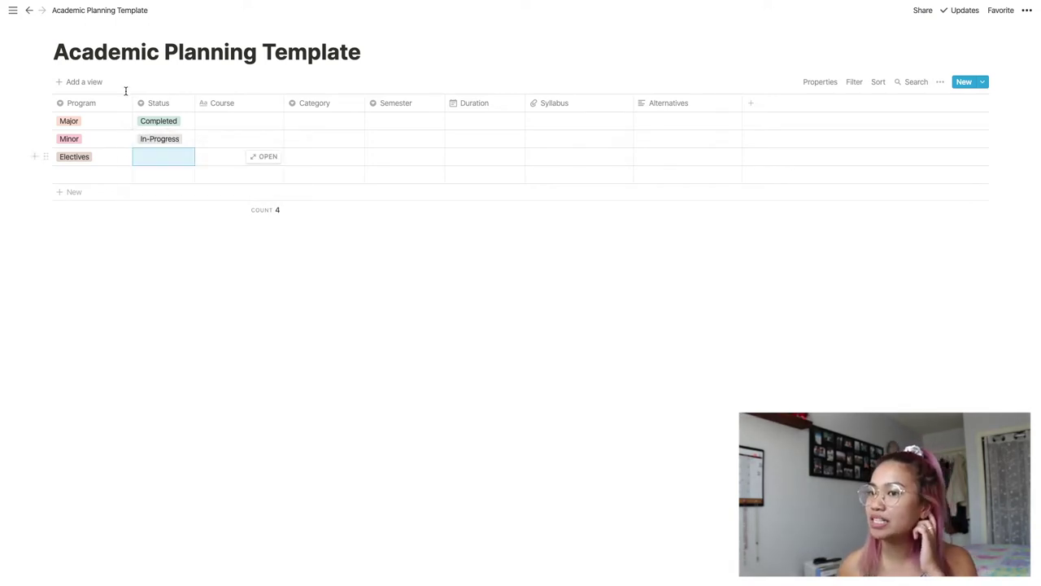
Recolour the In-Progress status option and create the Status option Registered in the Electives row.
{"action": "left_click", "coordinate": [164, 135]}
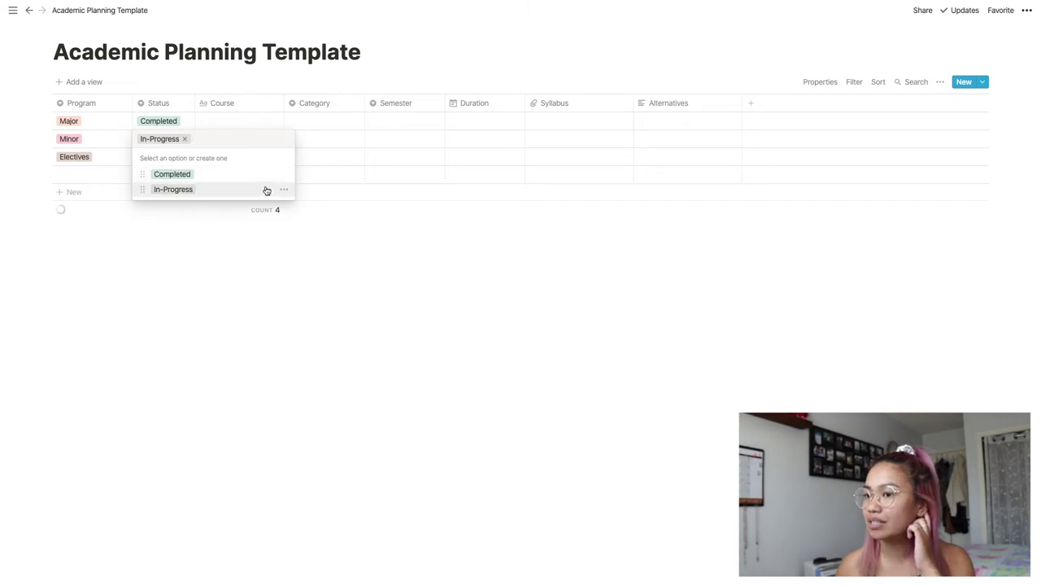
{"action": "key", "text": "Escape"}
{"action": "key", "text": "Down"}
{"action": "key", "text": "Return"}
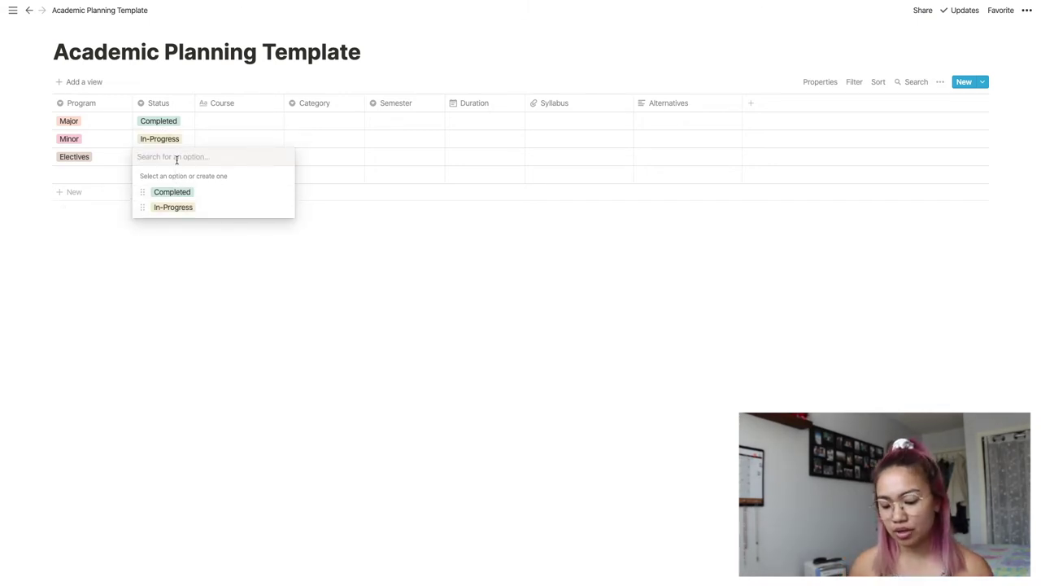
{"action": "type", "text": "Registered"}
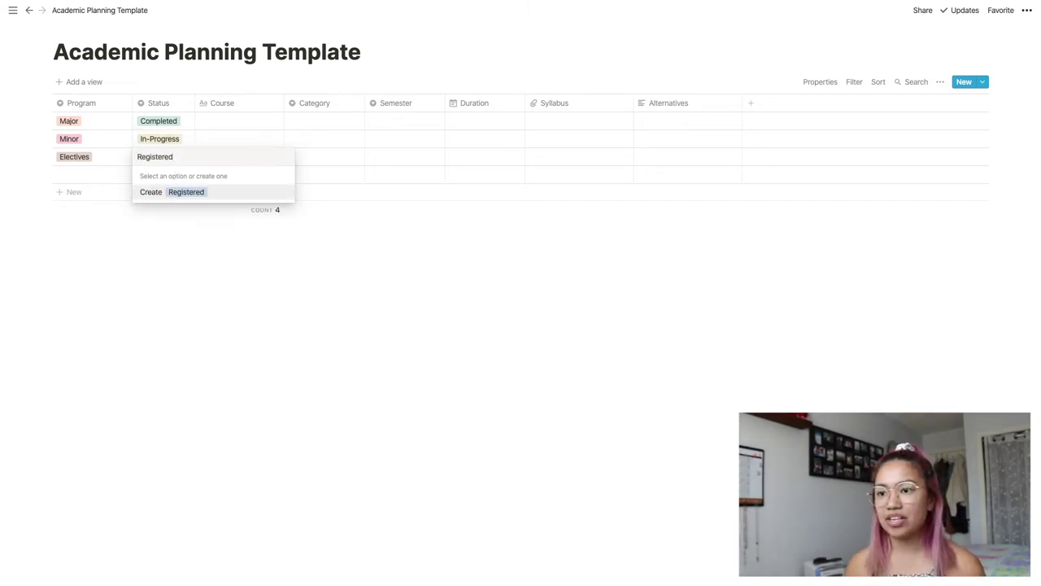
{"action": "key", "text": "Return"}
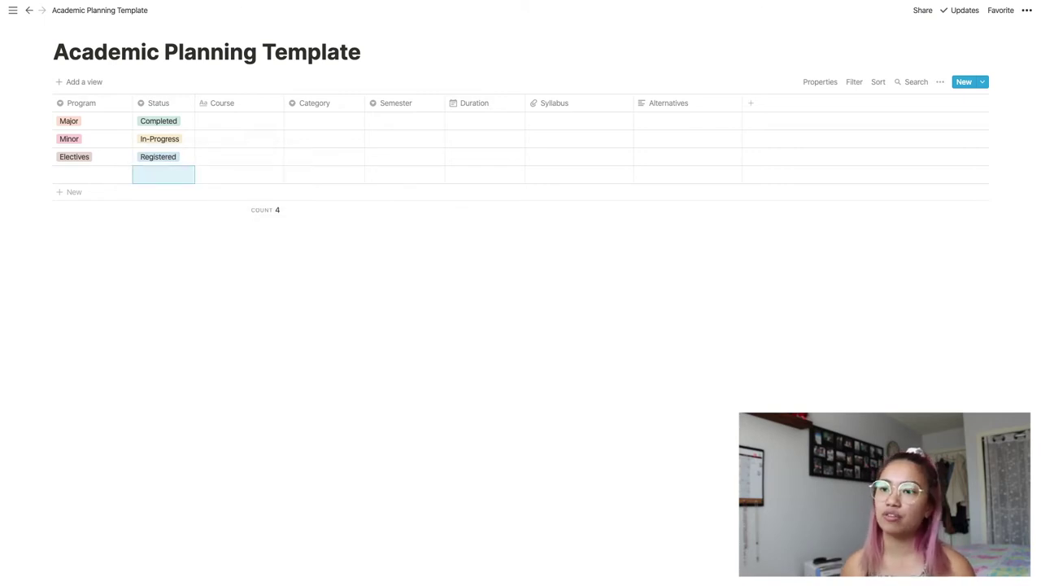
{"action": "key", "text": "Escape"}
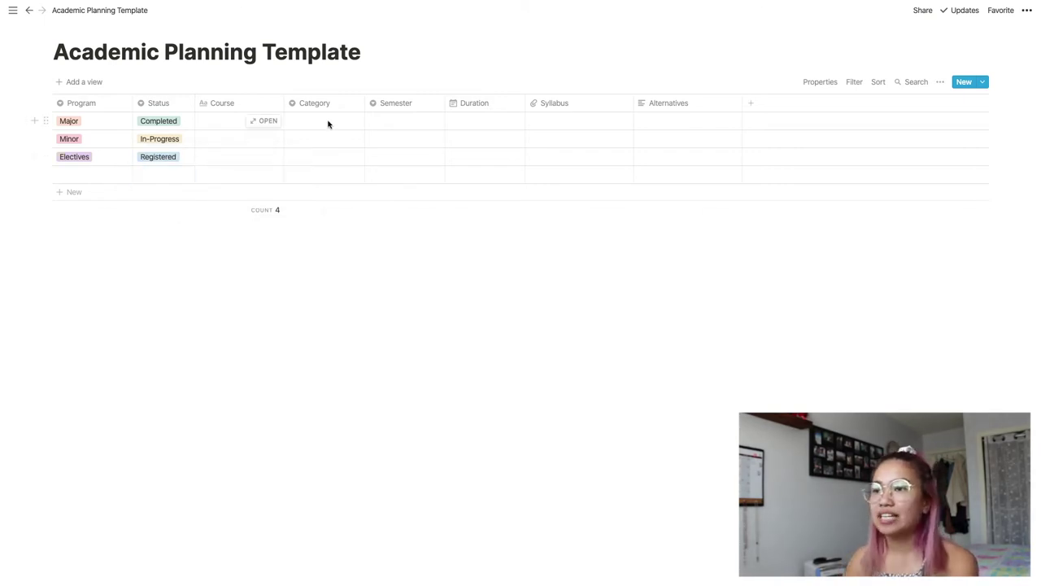
Create the Category options Intro Courses in the first row and 200-level in the second row.
{"action": "left_click", "coordinate": [312, 122]}
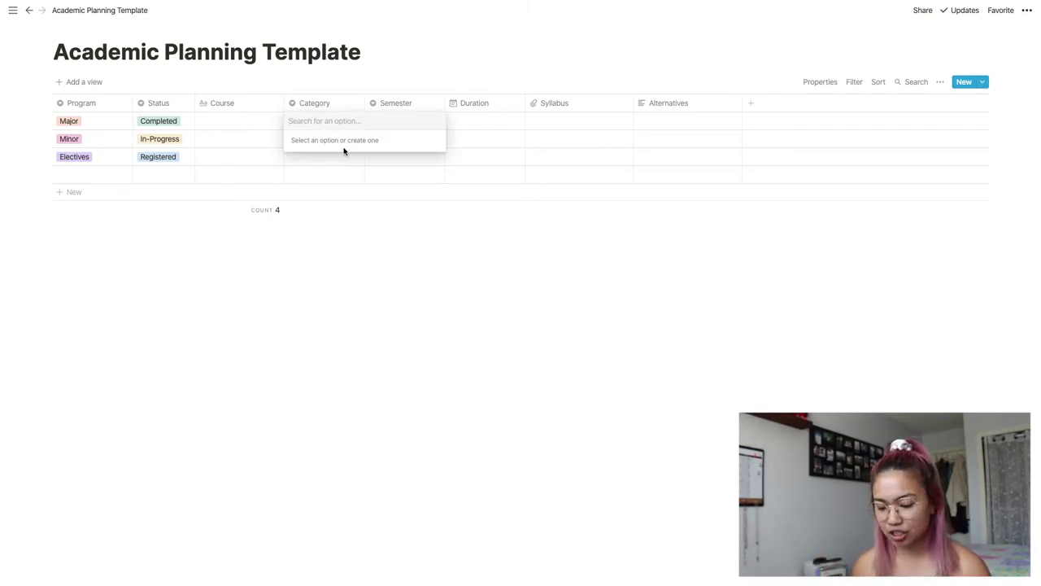
{"action": "type", "text": "Intro"}
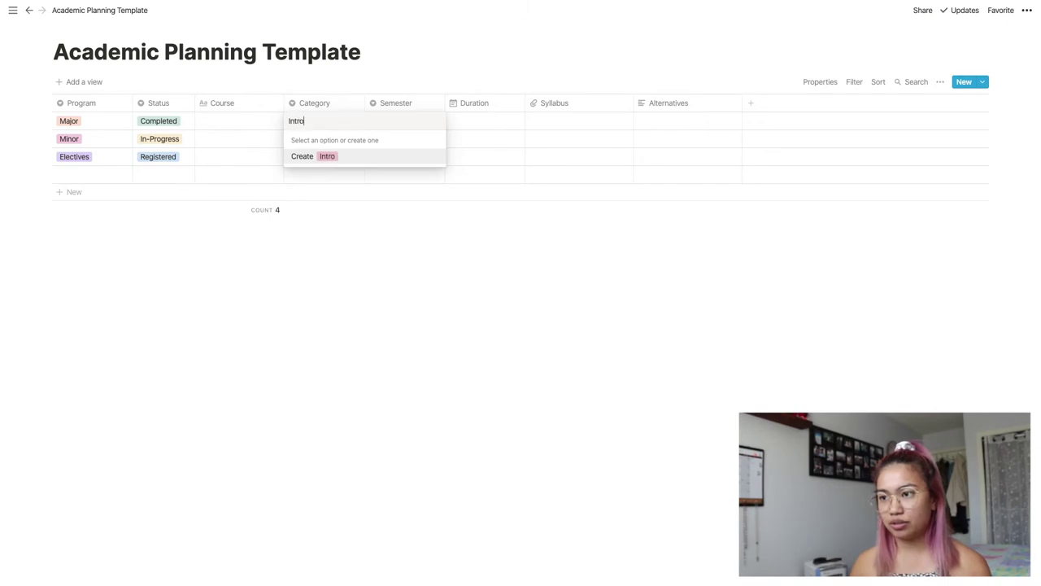
{"action": "type", "text": " Courses"}
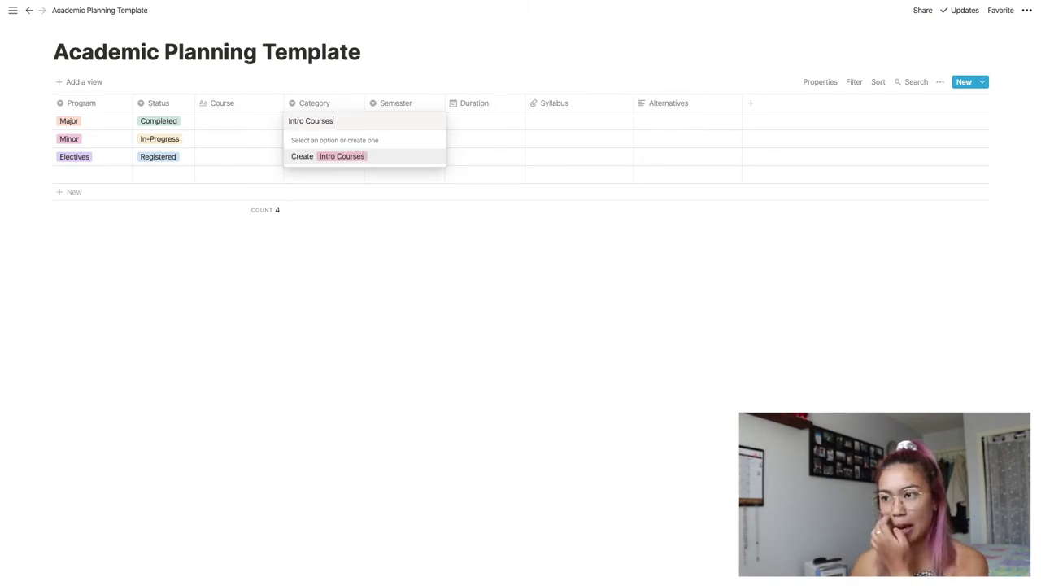
{"action": "key", "text": "Return"}
{"action": "key", "text": "Down"}
{"action": "type", "text": "200-level"}
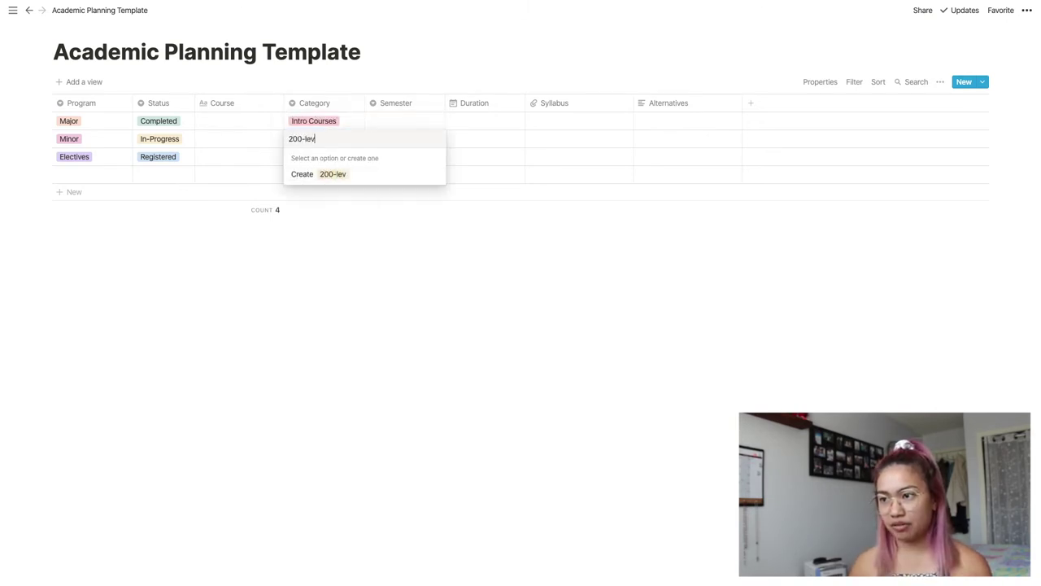
{"action": "key", "text": "Return"}
Create the Category options 300-level in the third row and Seminar in the fourth row.
{"action": "key", "text": "Down"}
{"action": "type", "text": "300-level"}
{"action": "key", "text": "Return"}
{"action": "left_click", "coordinate": [312, 174]}
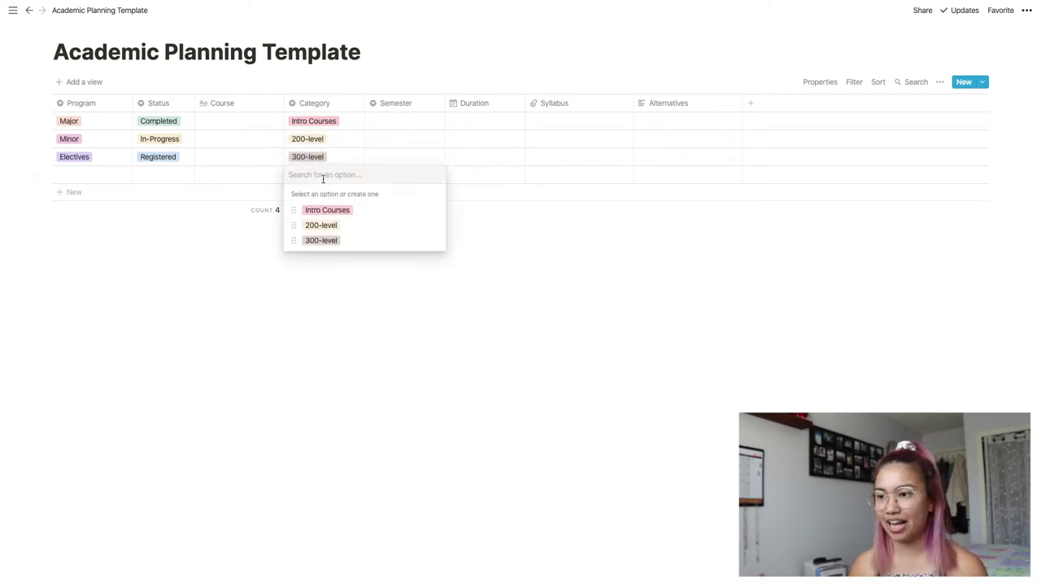
{"action": "type", "text": "Seminar"}
{"action": "key", "text": "Return"}
Create the Semester options Fall 2020, Winter 2021, Summer 2021 and Fall 2021 in the first four rows and recolour them.
{"action": "left_click", "coordinate": [401, 120]}
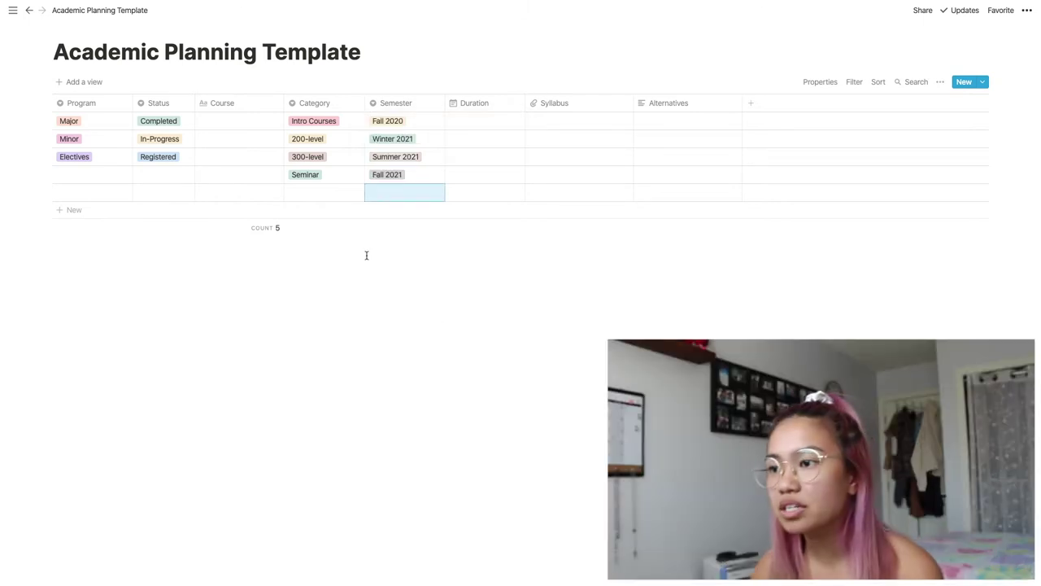
{"action": "left_click", "coordinate": [402, 156]}
Set the Major row's Duration to a date range from Sep 8, 2020 to Dec 9, 2020.
{"action": "left_click", "coordinate": [502, 125]}
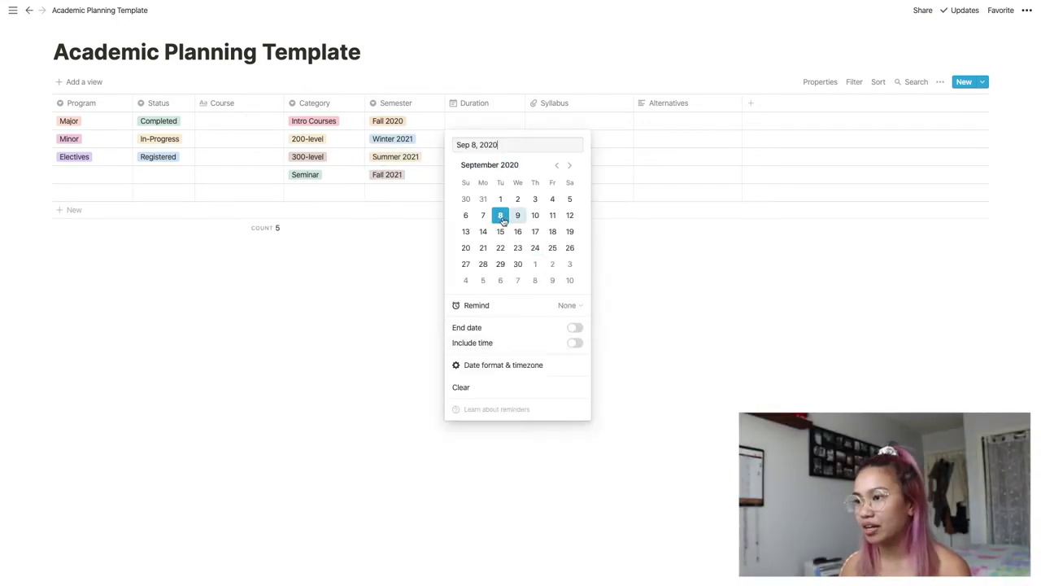
{"action": "left_click", "coordinate": [576, 328]}
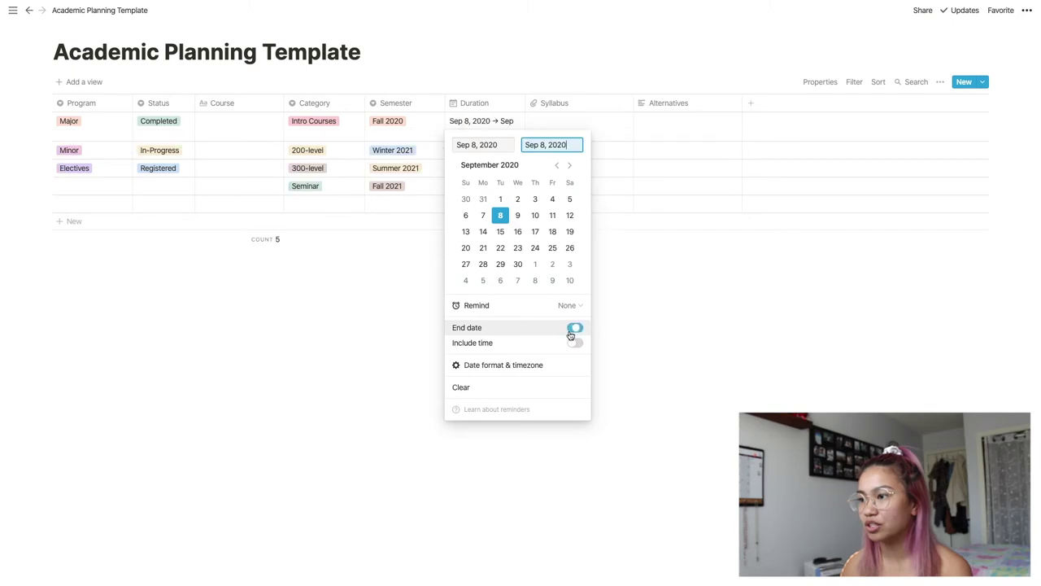
{"action": "left_click", "coordinate": [569, 165]}
{"action": "left_click", "coordinate": [569, 165]}
{"action": "left_click", "coordinate": [569, 165]}
{"action": "left_click", "coordinate": [568, 165]}
{"action": "left_click", "coordinate": [569, 165]}
{"action": "left_click", "coordinate": [557, 165]}
{"action": "left_click", "coordinate": [556, 165]}
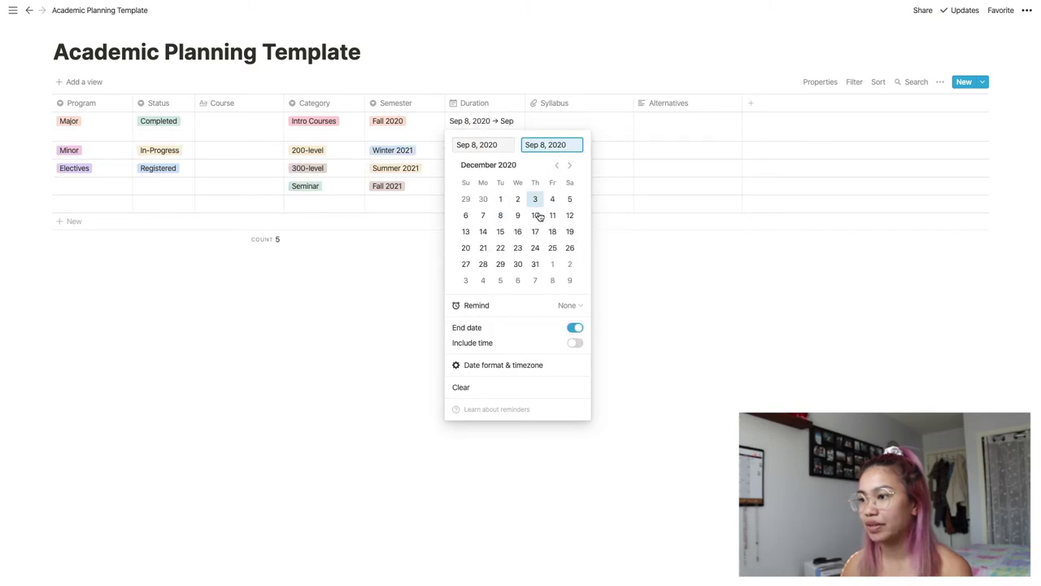
{"action": "left_click", "coordinate": [519, 216]}
{"action": "left_click", "coordinate": [161, 331]}
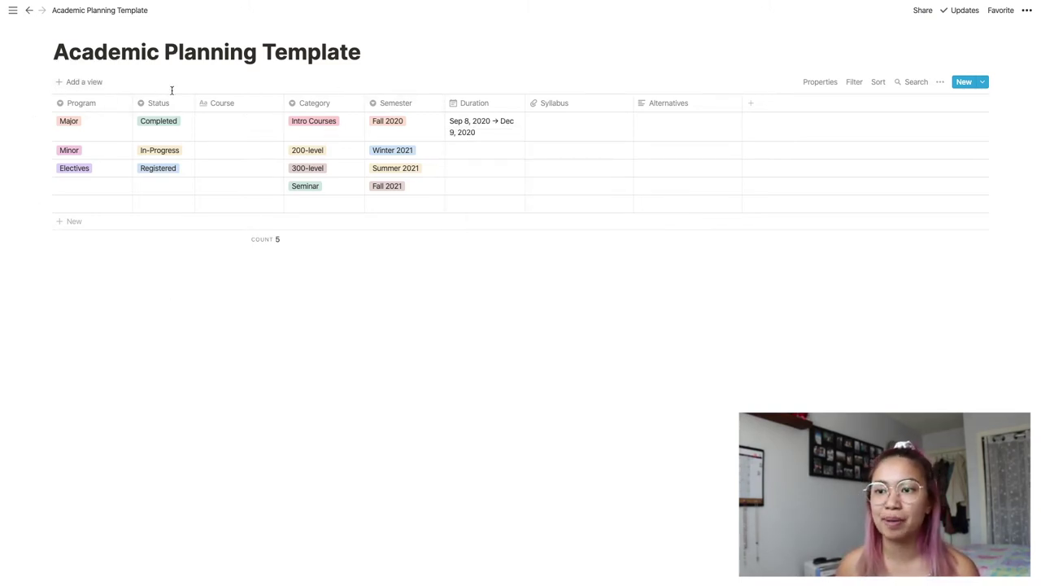
Add a table view named Major and filter it to rows where Program is Major.
{"action": "left_click", "coordinate": [79, 81]}
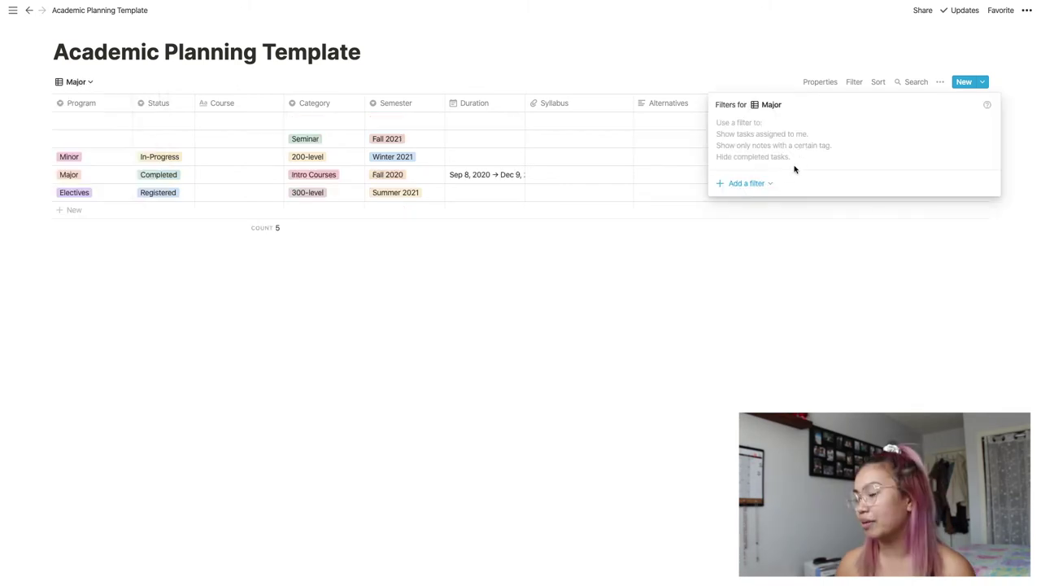
{"action": "left_click", "coordinate": [765, 183]}
{"action": "left_click", "coordinate": [765, 204]}
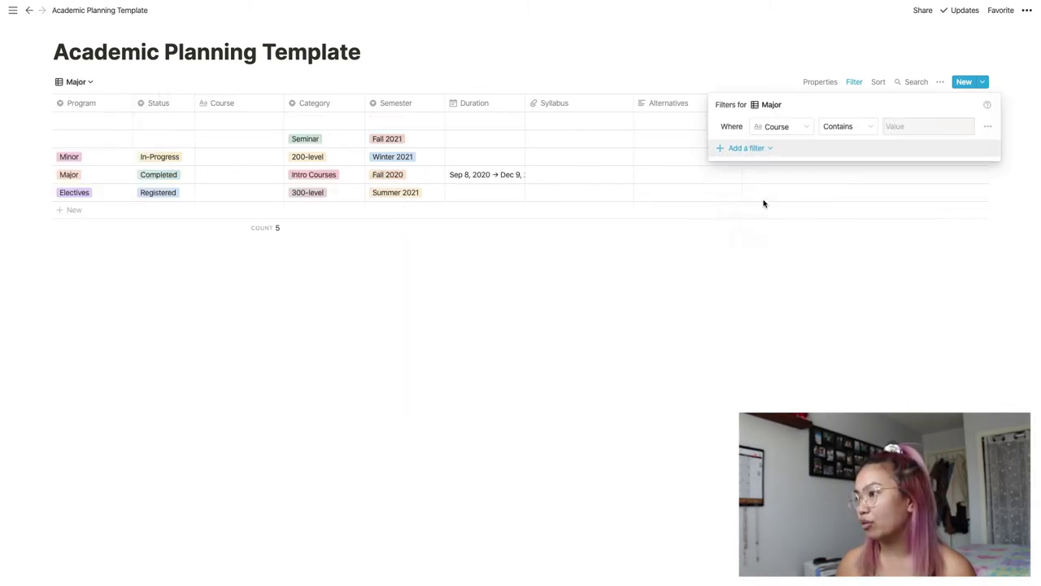
{"action": "left_click", "coordinate": [789, 128]}
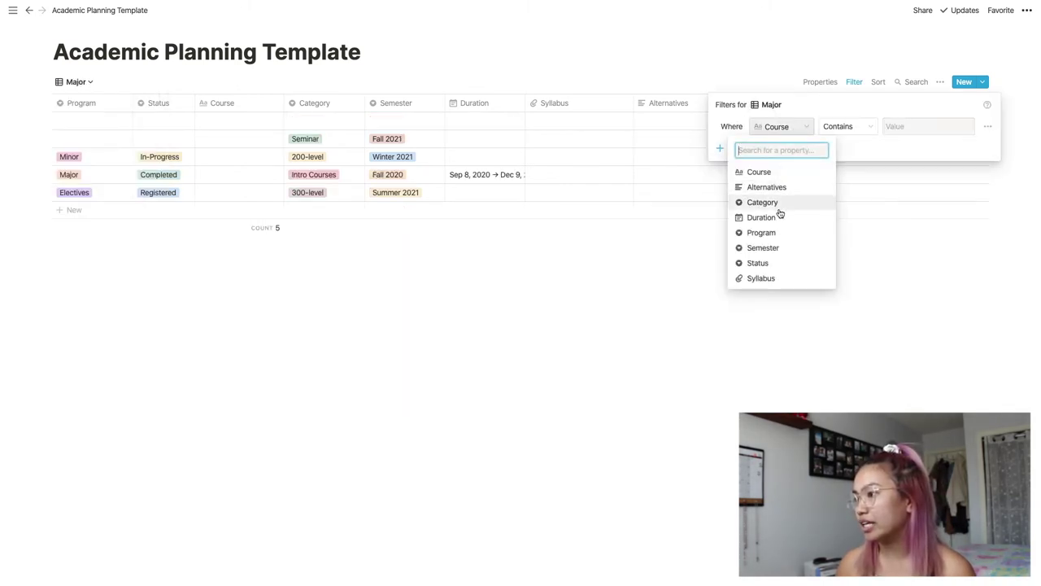
{"action": "left_click", "coordinate": [777, 234]}
{"action": "left_click", "coordinate": [913, 128]}
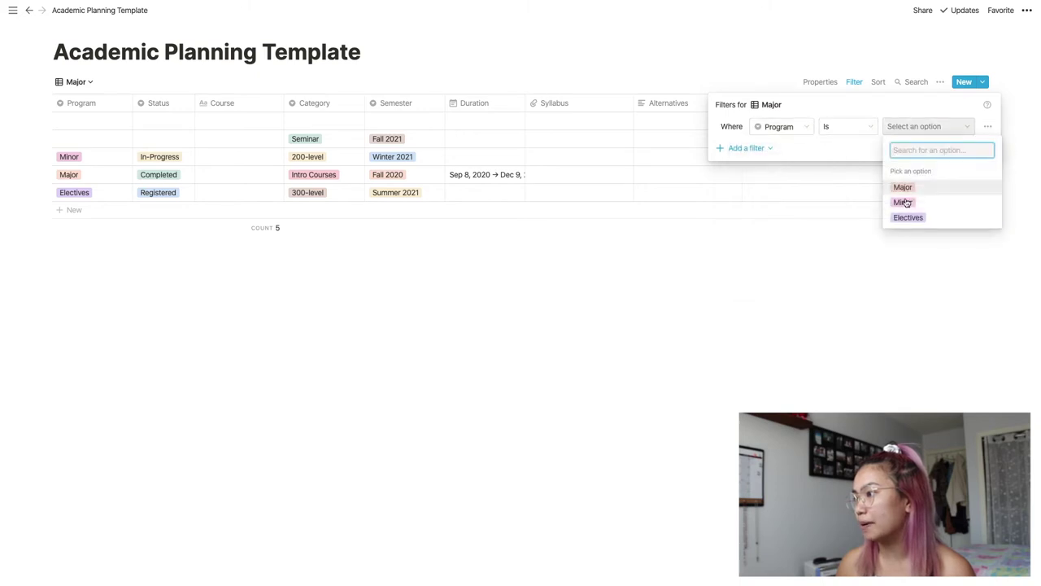
{"action": "left_click", "coordinate": [908, 189]}
{"action": "left_click", "coordinate": [88, 85]}
Add a table view named Minor and filter it to rows where Program is Minor.
{"action": "left_click", "coordinate": [80, 82]}
{"action": "left_click", "coordinate": [46, 159]}
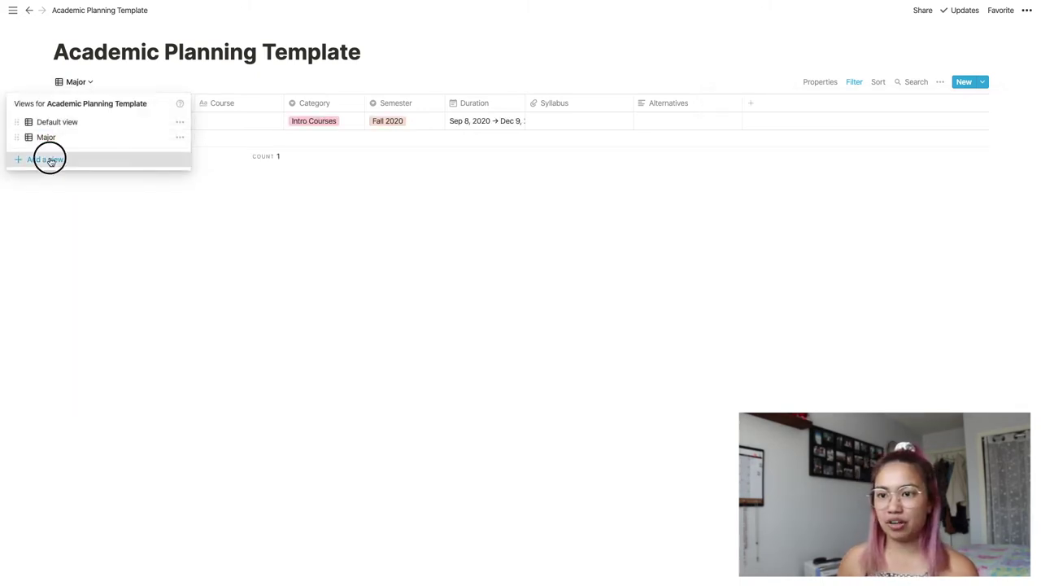
{"action": "type", "text": "Mino"}
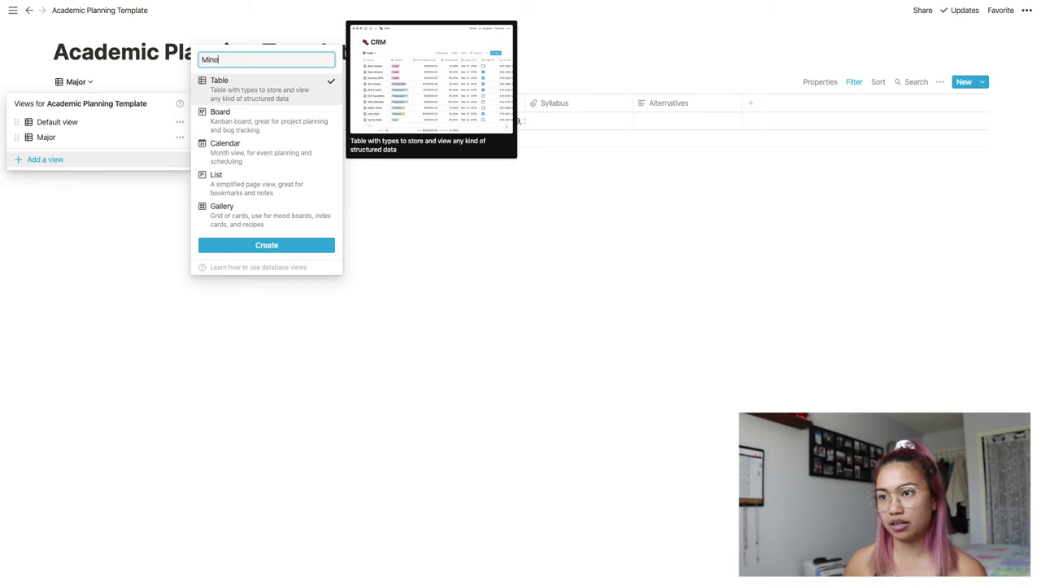
{"action": "type", "text": "r"}
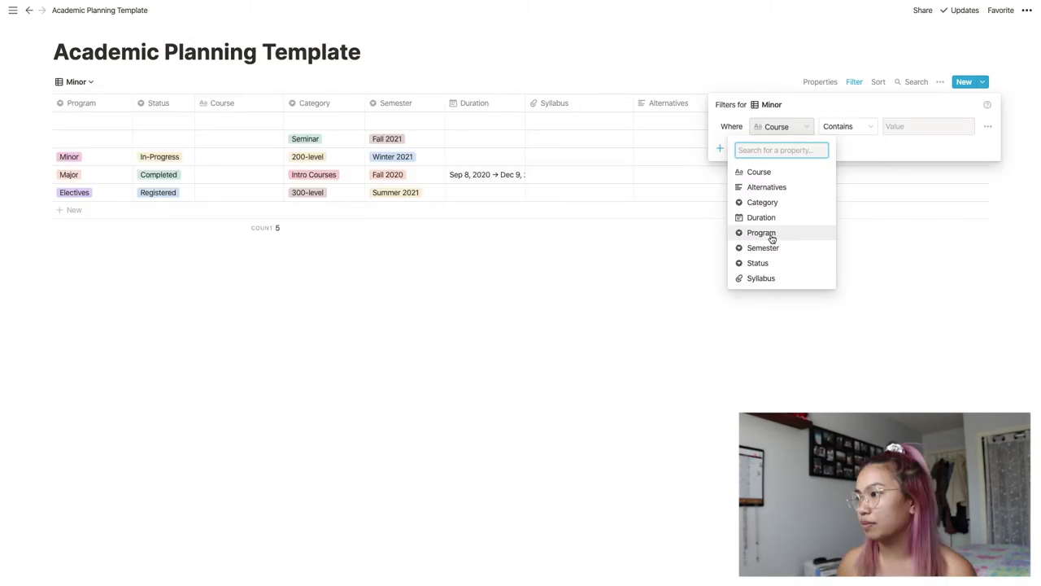
{"action": "left_click", "coordinate": [769, 236]}
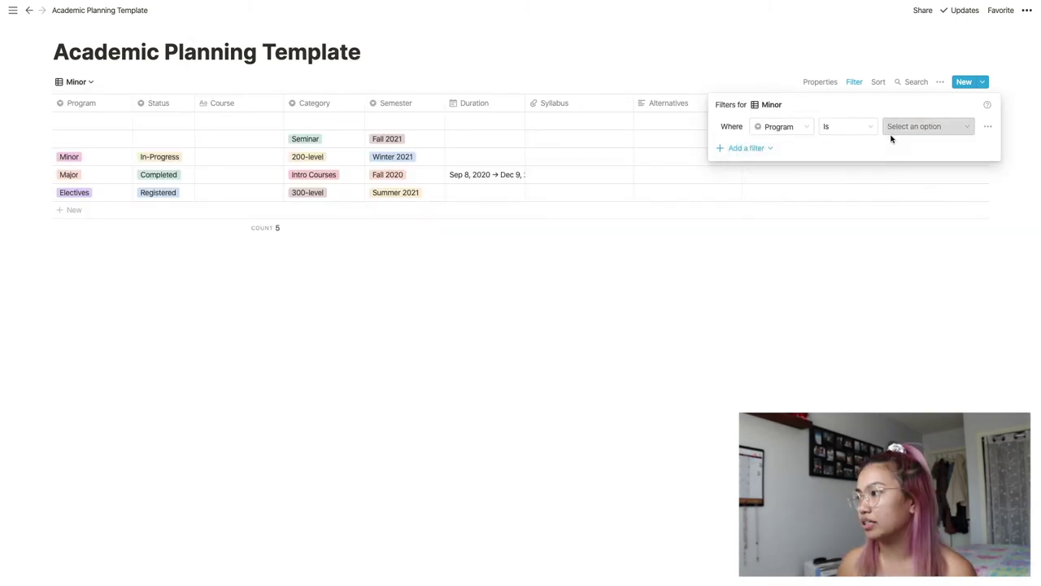
{"action": "left_click", "coordinate": [895, 127]}
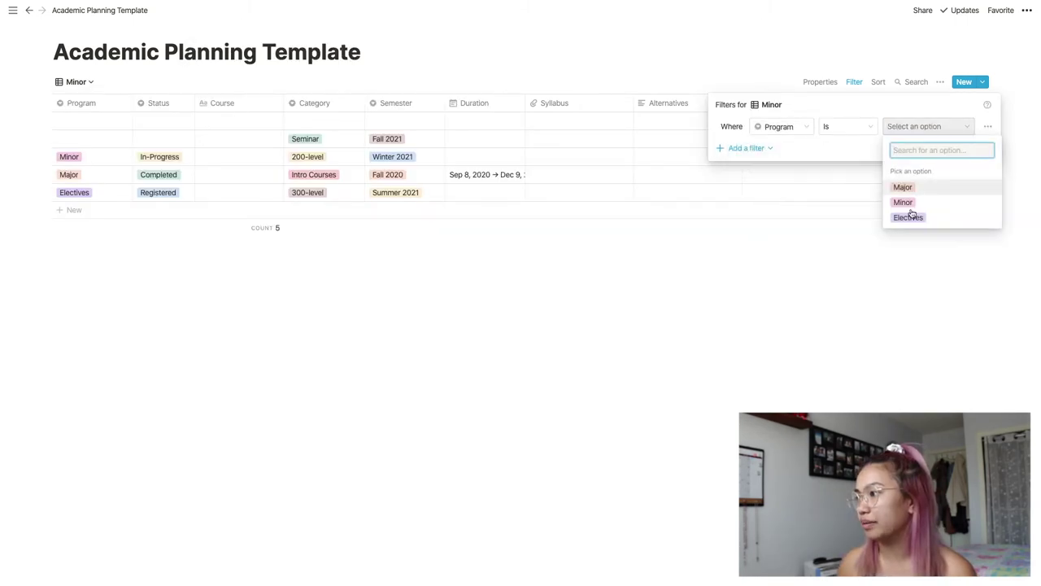
{"action": "left_click", "coordinate": [905, 203]}
{"action": "left_click", "coordinate": [214, 172]}
Add a table view named Electives and filter it to rows where Program is Electives.
{"action": "left_click", "coordinate": [81, 83]}
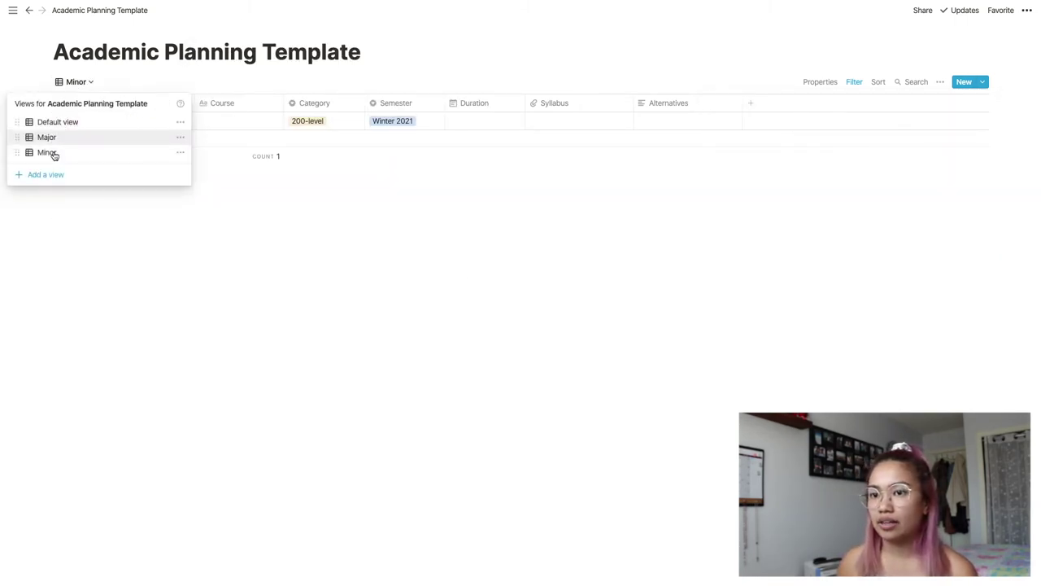
{"action": "left_click", "coordinate": [46, 174]}
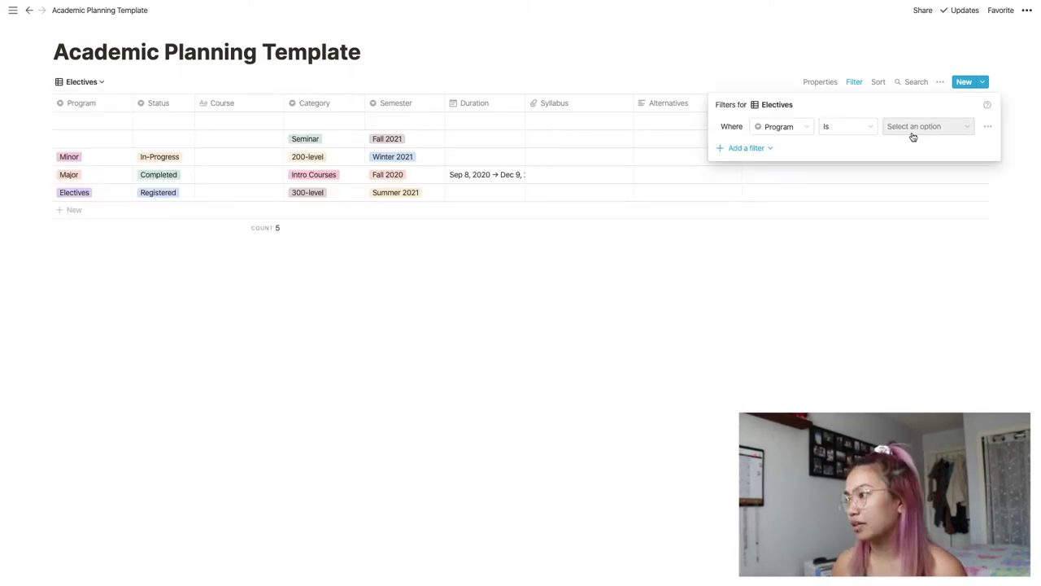
{"action": "left_click", "coordinate": [913, 128]}
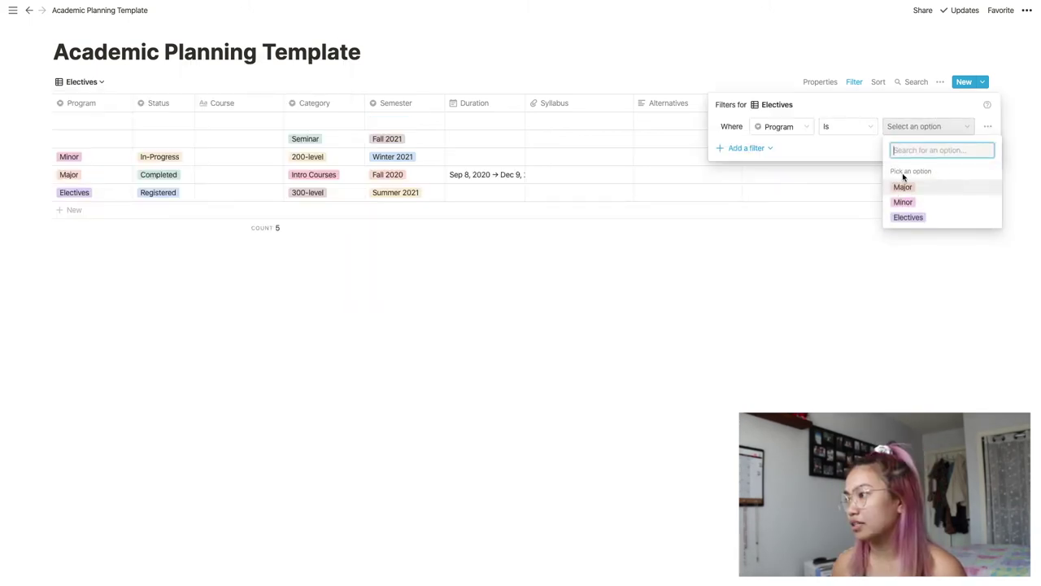
{"action": "left_click", "coordinate": [904, 218]}
{"action": "left_click", "coordinate": [717, 246]}
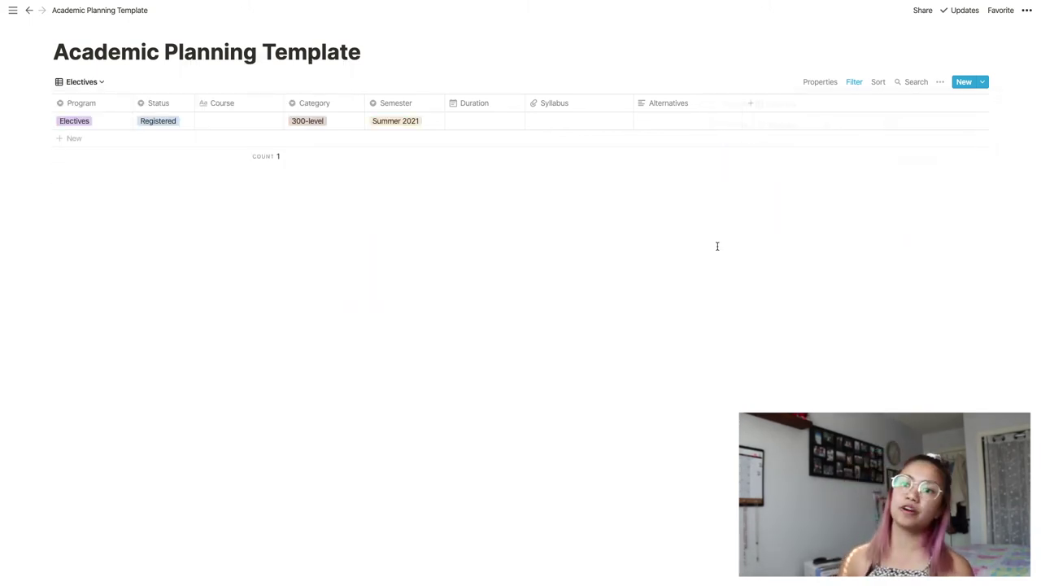
Rename the default view to All Courses and switch the table to that view.
{"action": "left_click", "coordinate": [82, 81]}
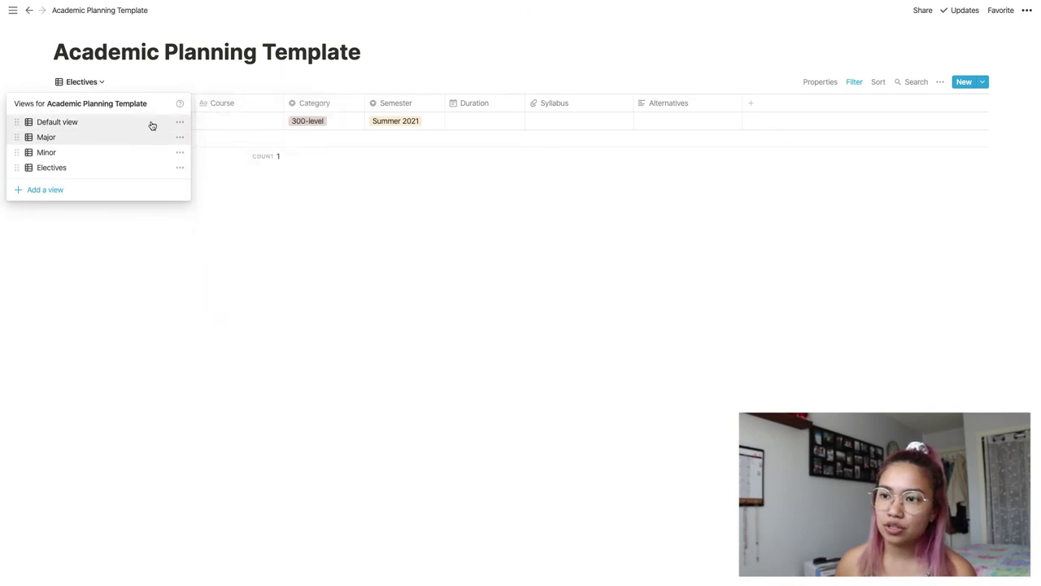
{"action": "left_click", "coordinate": [180, 122]}
{"action": "left_click_drag", "start_coordinate": [155, 143], "coordinate": [87, 149]}
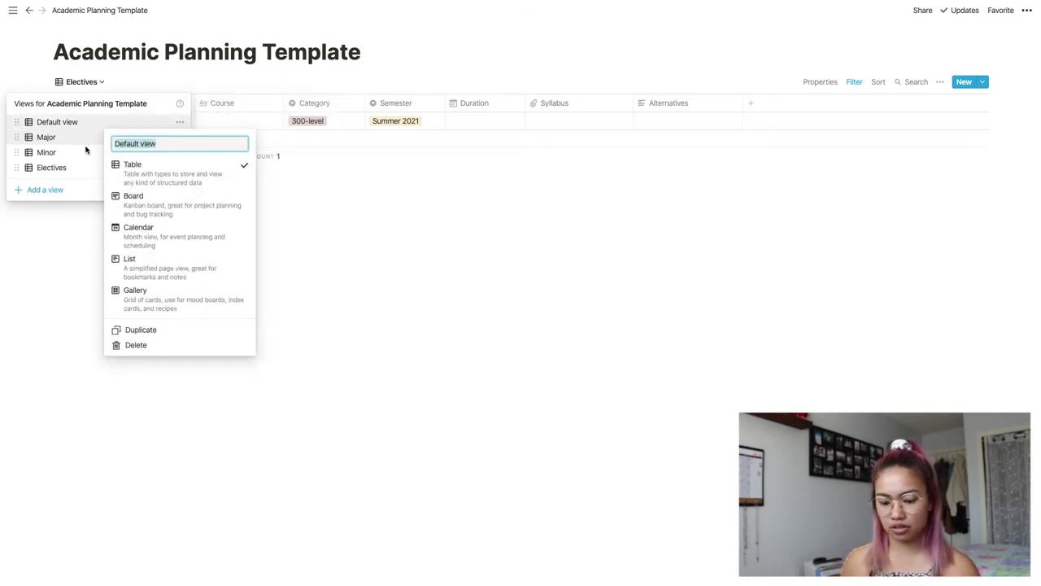
{"action": "type", "text": "All Courses"}
{"action": "left_click", "coordinate": [45, 137]}
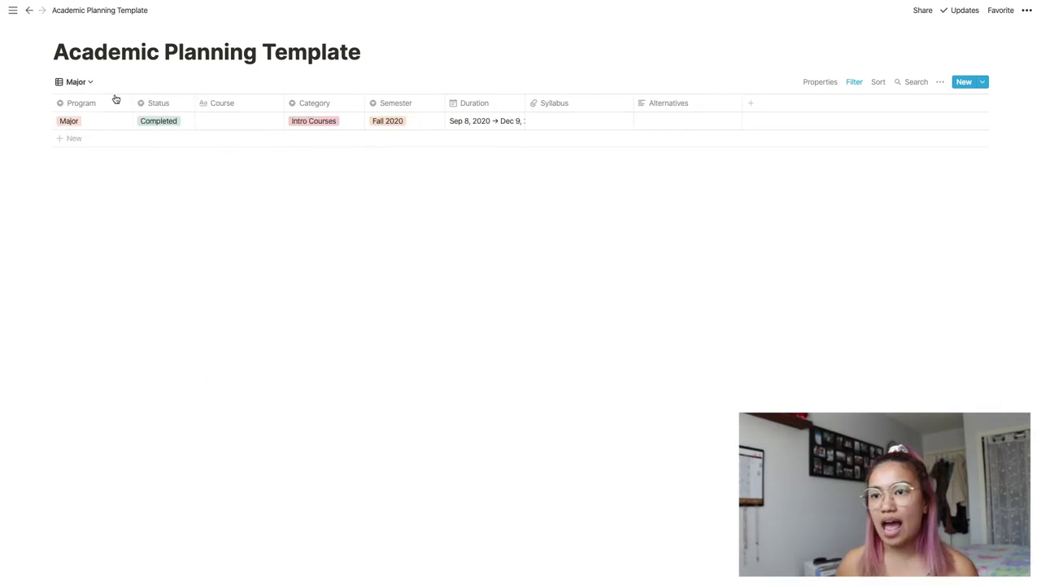
{"action": "left_click", "coordinate": [73, 83]}
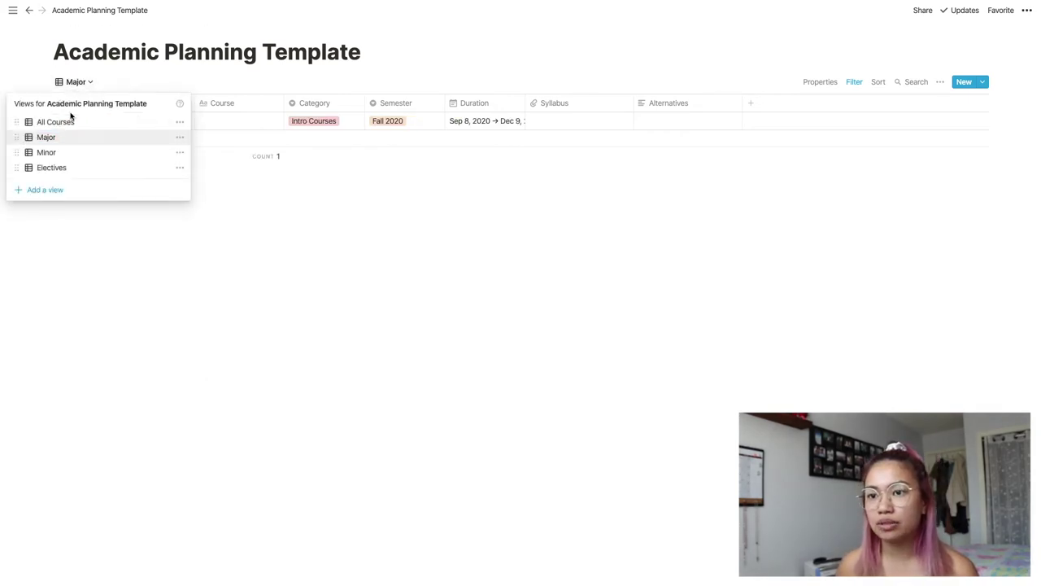
{"action": "left_click", "coordinate": [72, 121]}
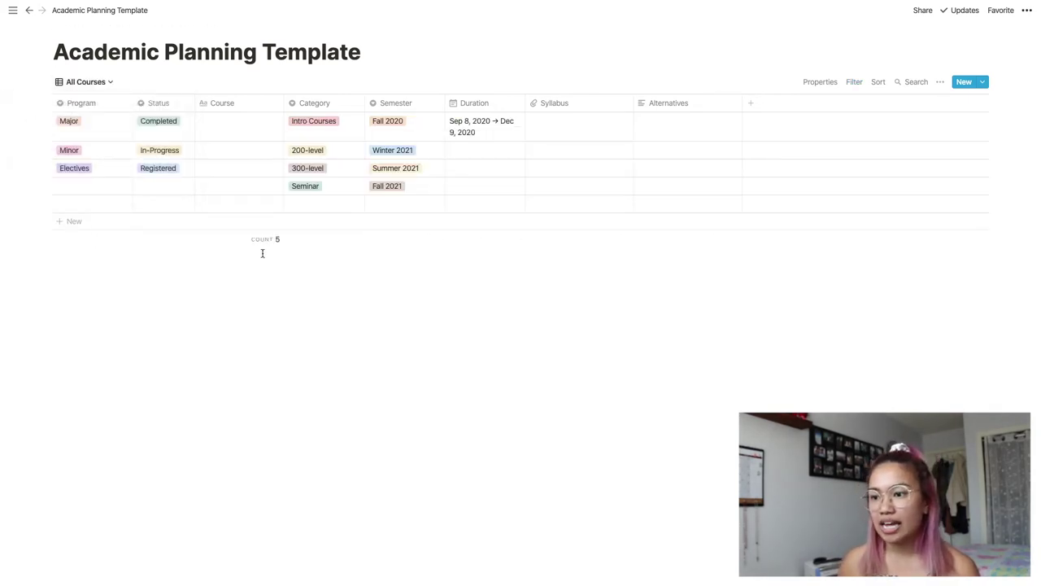
Add a board view named Roadmap and group its cards by Semester.
{"action": "mouse_move", "coordinate": [272, 245]}
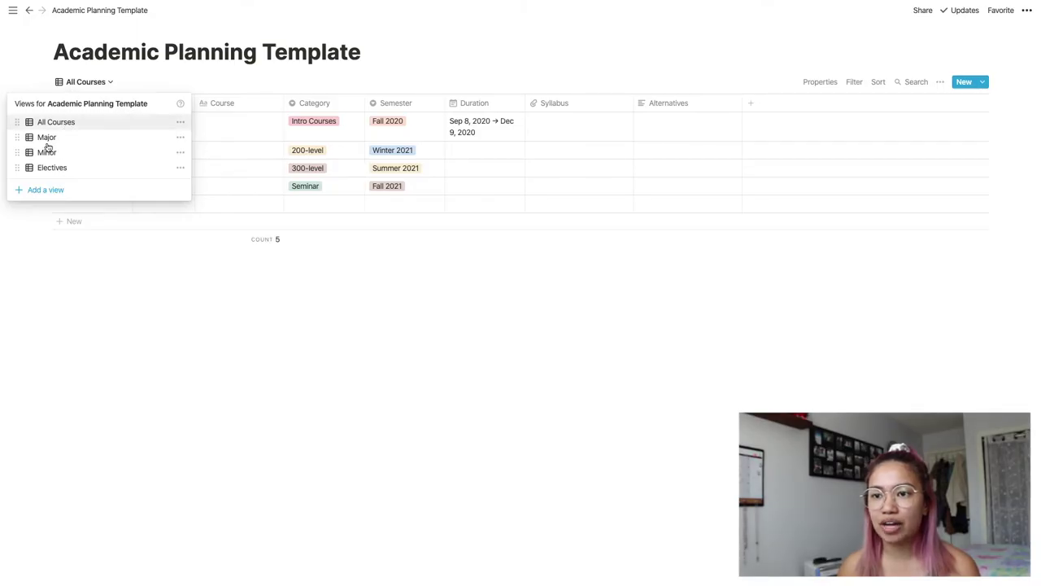
{"action": "left_click", "coordinate": [45, 189]}
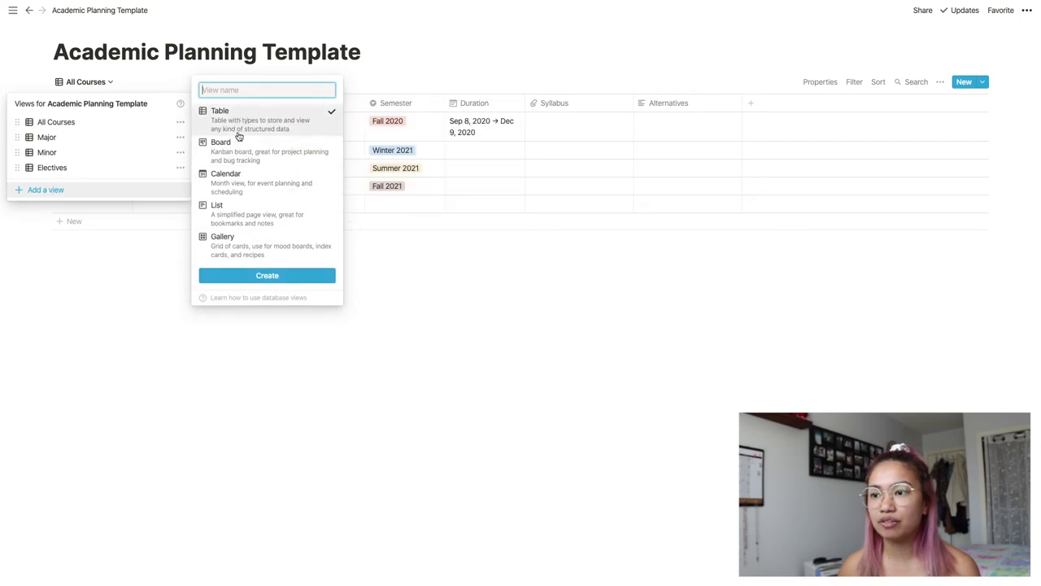
{"action": "left_click", "coordinate": [235, 151]}
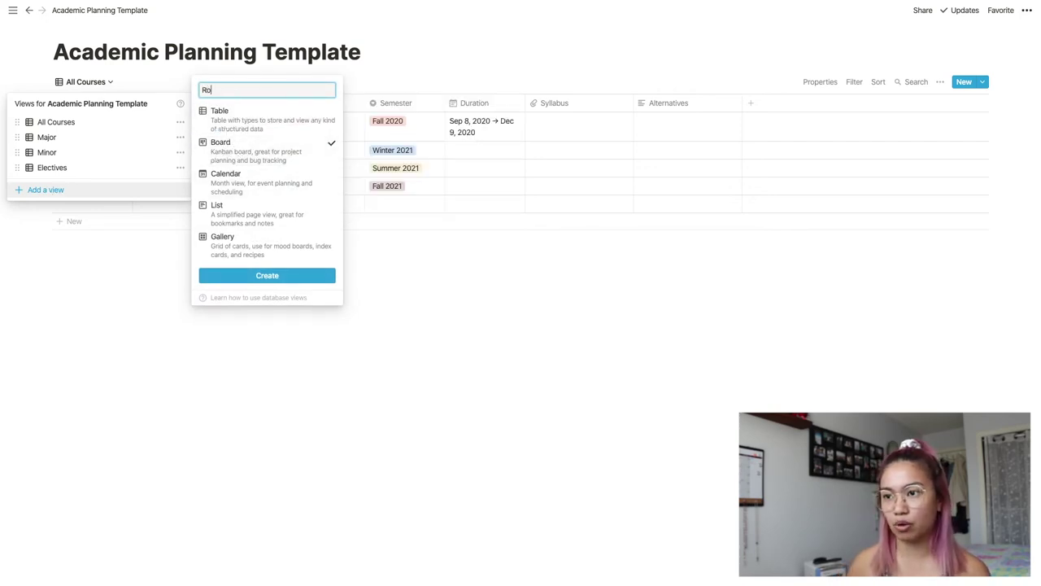
{"action": "type", "text": "Roadmap"}
{"action": "key", "text": "Return"}
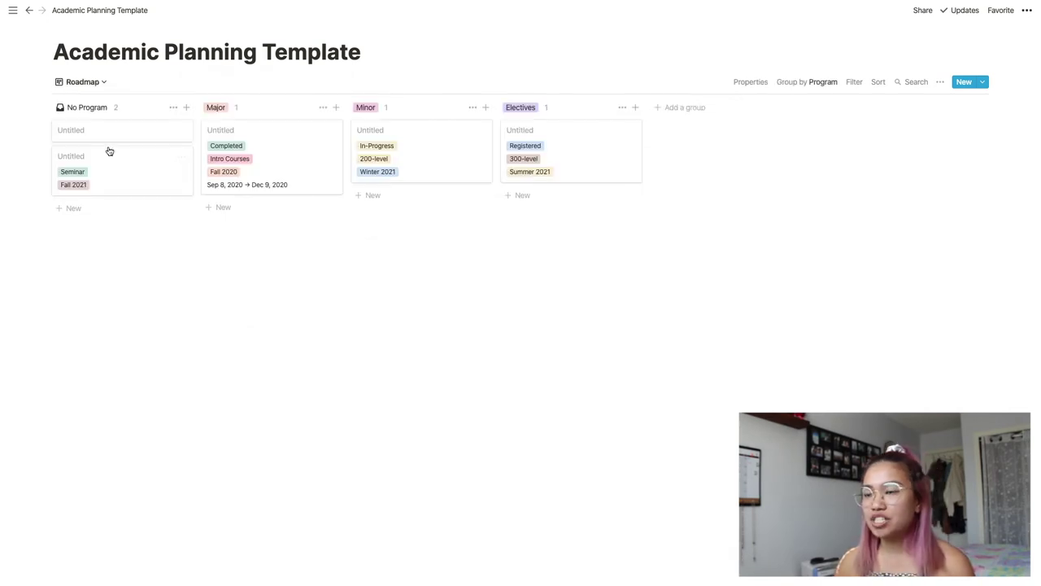
{"action": "left_click", "coordinate": [821, 81]}
{"action": "left_click", "coordinate": [801, 149]}
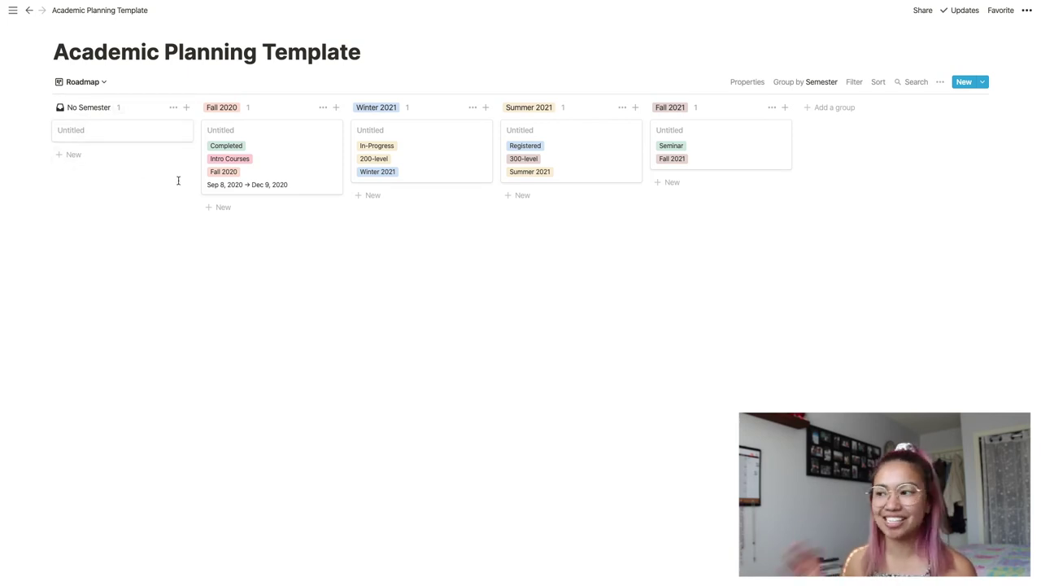
Show Program on the Roadmap cards and hide the Syllabus, Alternatives, Category and Semester properties.
{"action": "left_click", "coordinate": [749, 83]}
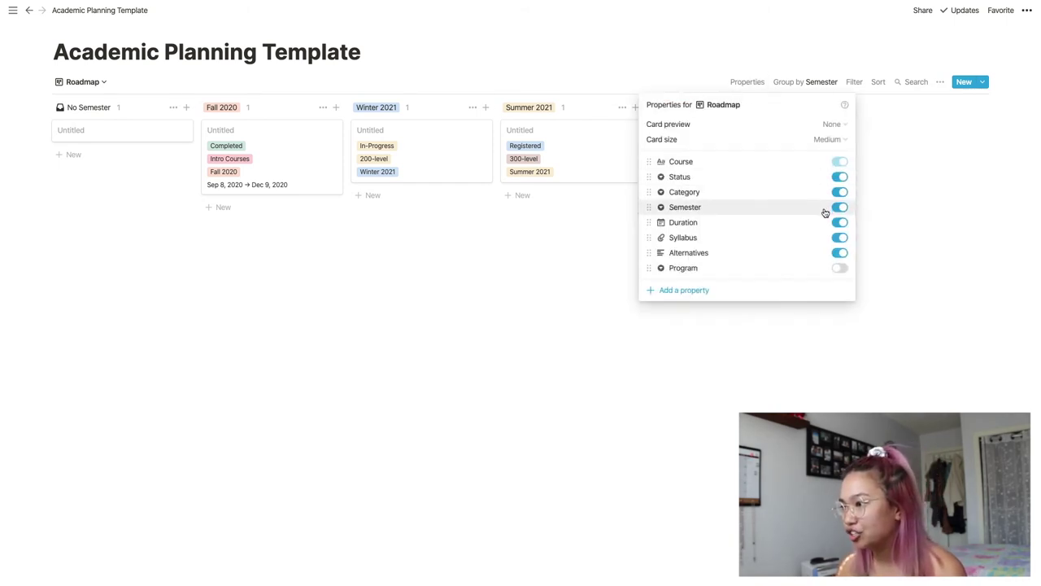
{"action": "left_click", "coordinate": [838, 238]}
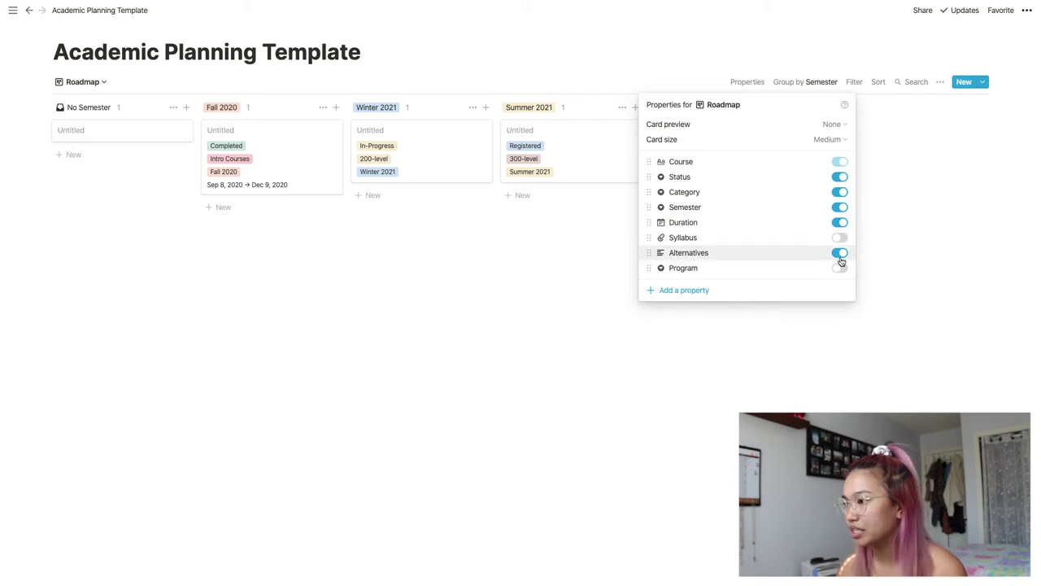
{"action": "left_click", "coordinate": [840, 260]}
{"action": "left_click", "coordinate": [841, 255]}
{"action": "left_click", "coordinate": [840, 253]}
{"action": "left_click", "coordinate": [840, 268]}
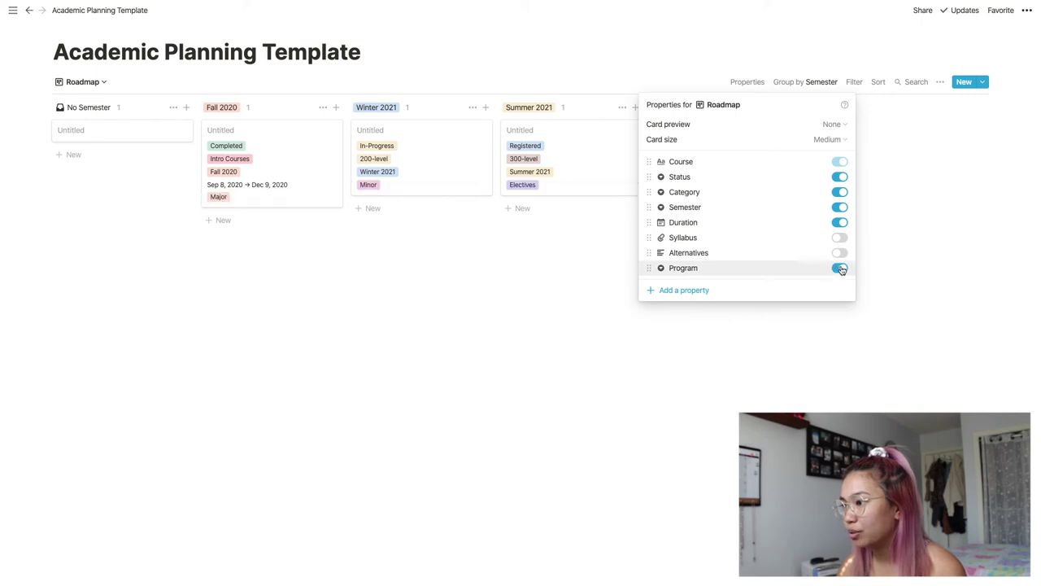
{"action": "left_click", "coordinate": [837, 195]}
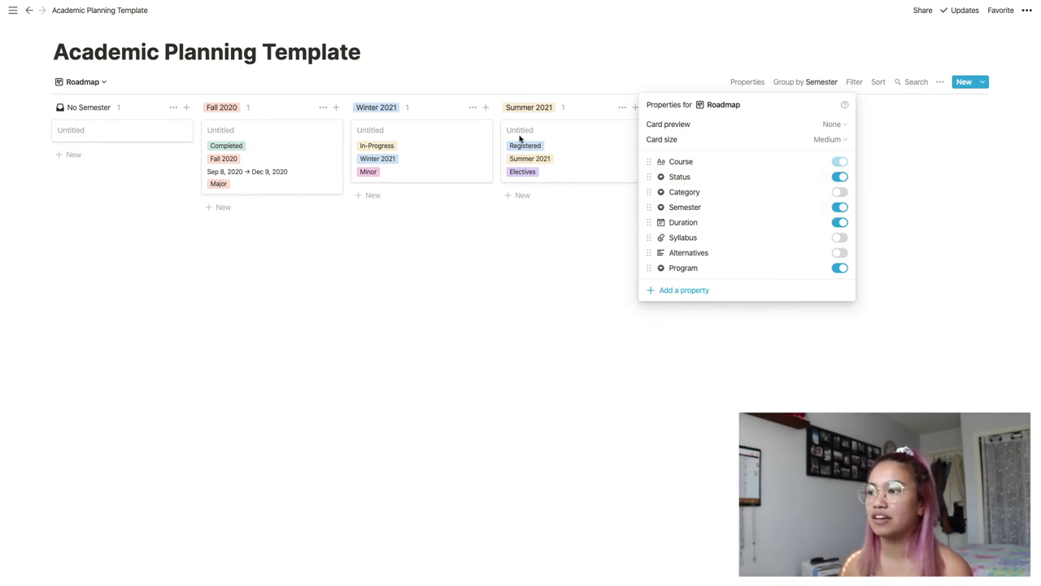
{"action": "left_click", "coordinate": [841, 208]}
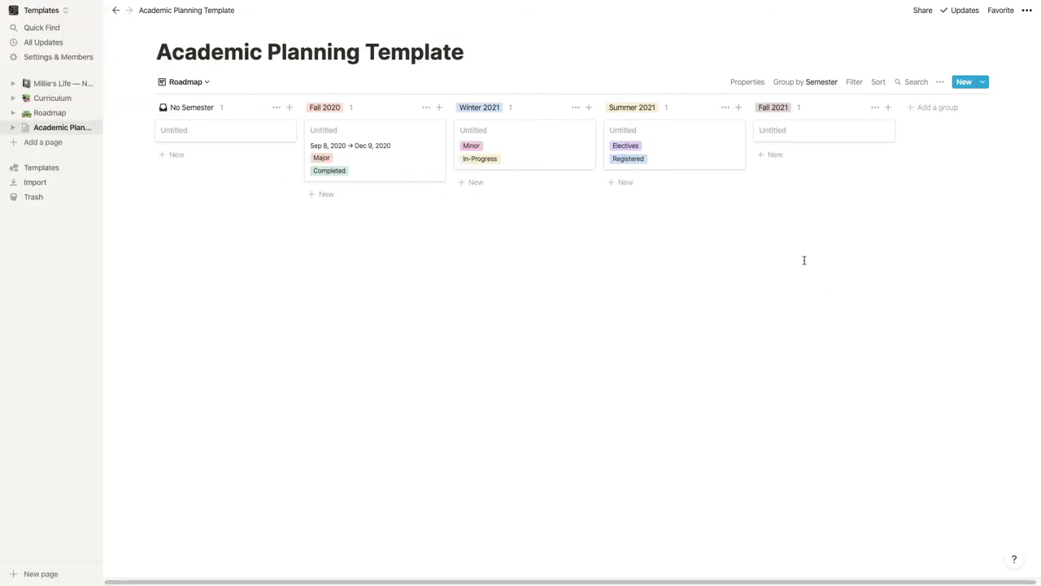
Filter the Roadmap board to cards where Status is not Completed.
{"action": "left_click", "coordinate": [854, 83]}
{"action": "left_click", "coordinate": [767, 184]}
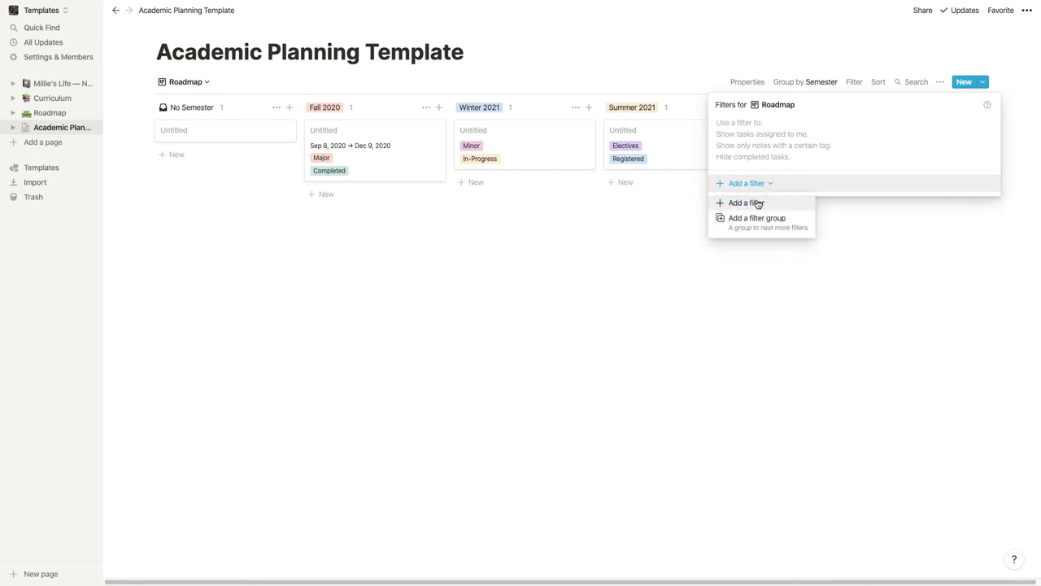
{"action": "left_click", "coordinate": [756, 202]}
{"action": "left_click", "coordinate": [795, 132]}
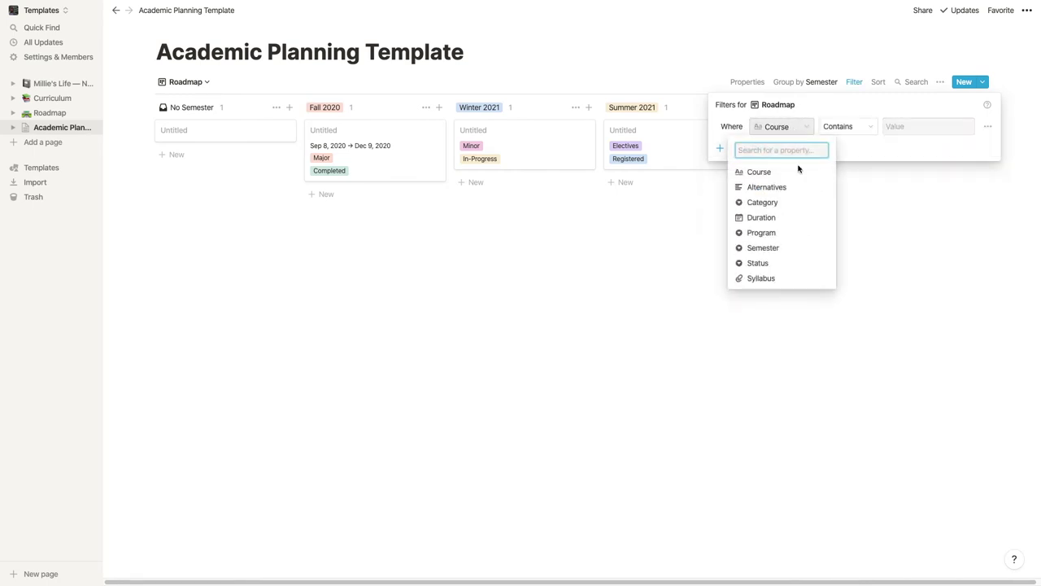
{"action": "left_click", "coordinate": [788, 259]}
{"action": "left_click", "coordinate": [849, 128]}
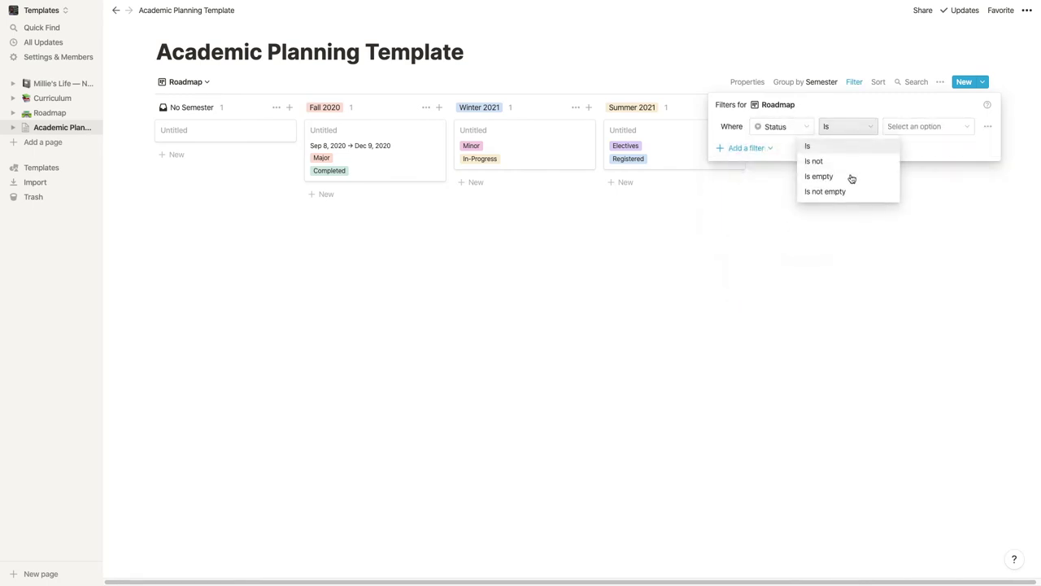
{"action": "left_click", "coordinate": [842, 161]}
{"action": "left_click", "coordinate": [902, 128]}
{"action": "left_click", "coordinate": [919, 186]}
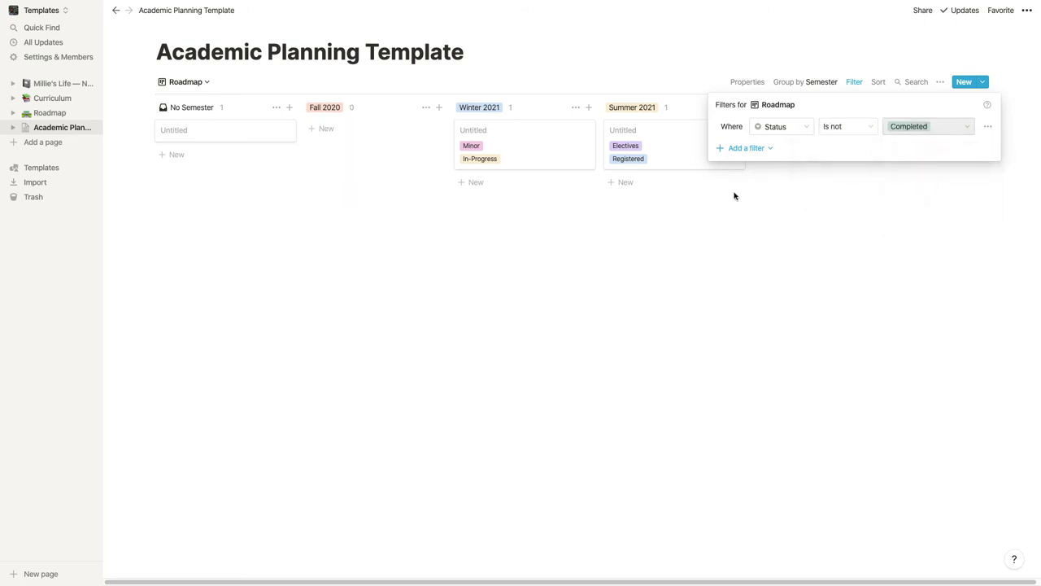
{"action": "left_click", "coordinate": [891, 249]}
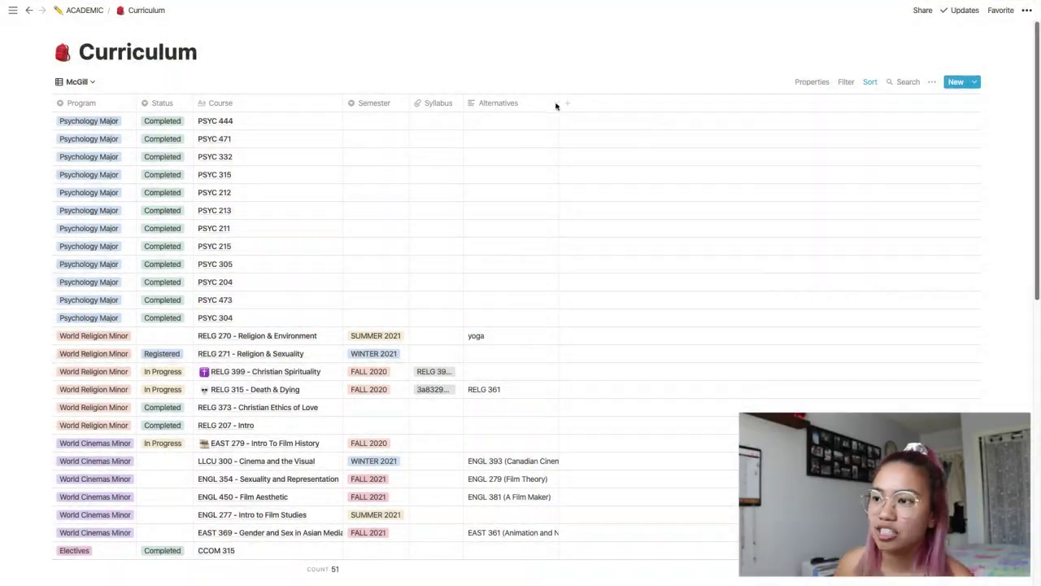
Look through the Curriculum database's McGill table and its World Religion Minor view.
{"action": "scroll", "coordinate": [285, 281], "scroll_direction": "down", "scroll_amount": 2}
{"action": "scroll", "coordinate": [293, 276], "scroll_direction": "down", "scroll_amount": 1}
{"action": "scroll", "coordinate": [302, 274], "scroll_direction": "up", "scroll_amount": 3}
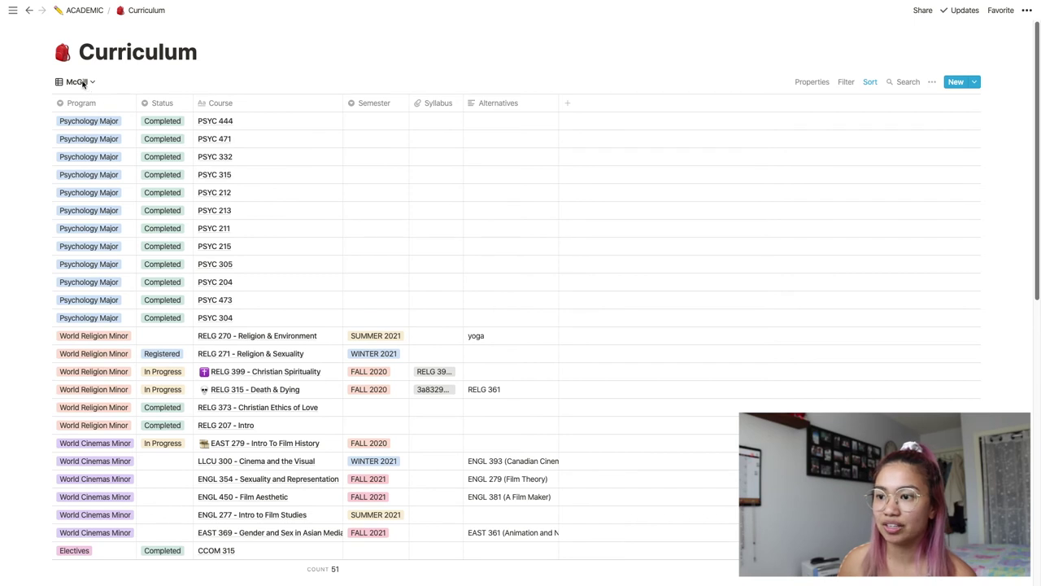
{"action": "scroll", "coordinate": [312, 226], "scroll_direction": "down", "scroll_amount": 1}
{"action": "scroll", "coordinate": [312, 226], "scroll_direction": "up", "scroll_amount": 1}
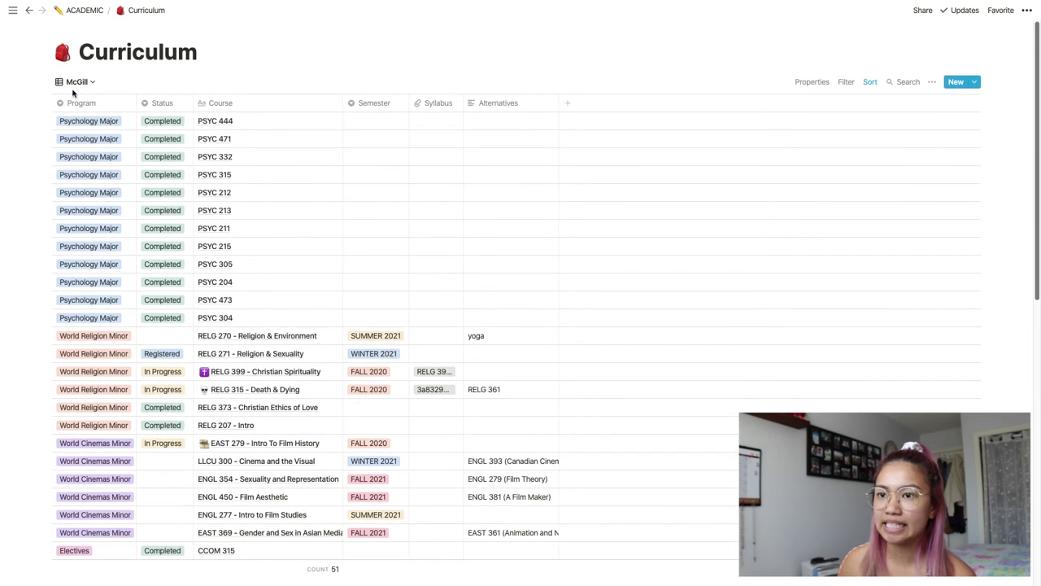
{"action": "left_click", "coordinate": [79, 83]}
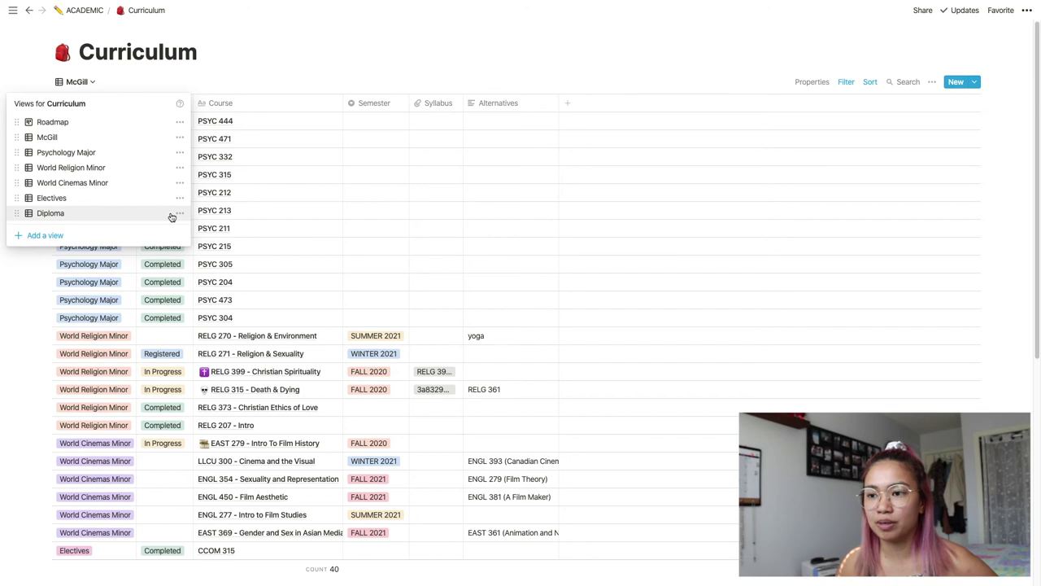
{"action": "left_click", "coordinate": [64, 169]}
{"action": "left_click", "coordinate": [101, 81]}
{"action": "left_click", "coordinate": [274, 61]}
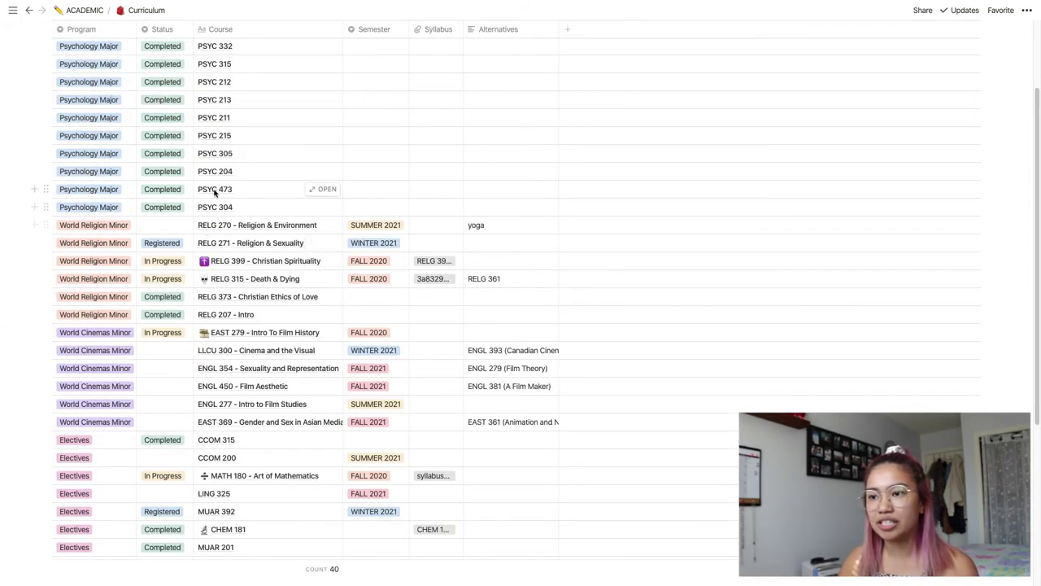
Open the PSYC 444 and RELG 399 - Christian Spirituality course pages to review their properties and class notes.
{"action": "scroll", "coordinate": [227, 190], "scroll_direction": "up", "scroll_amount": 3}
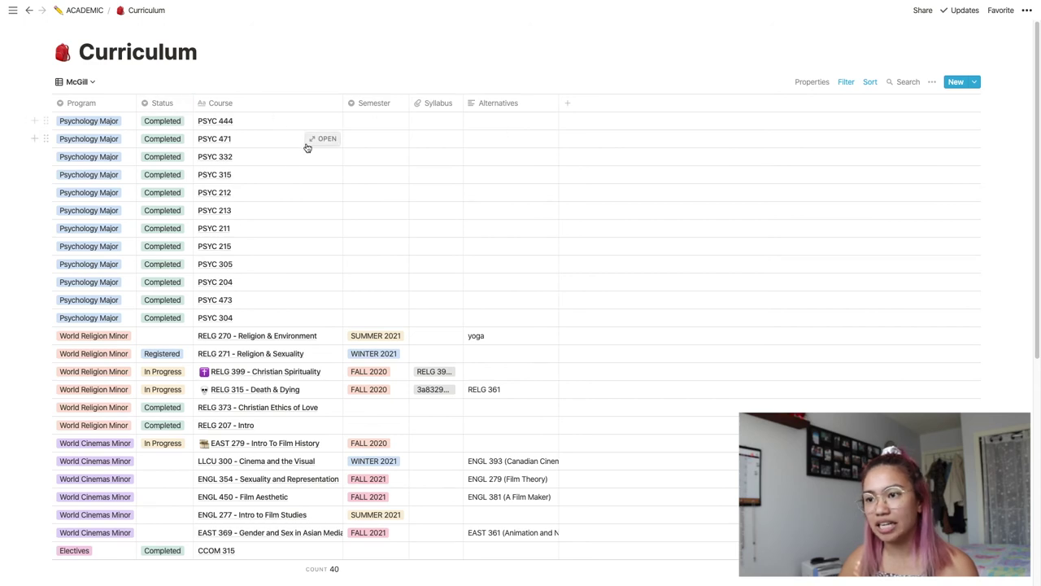
{"action": "left_click", "coordinate": [321, 122]}
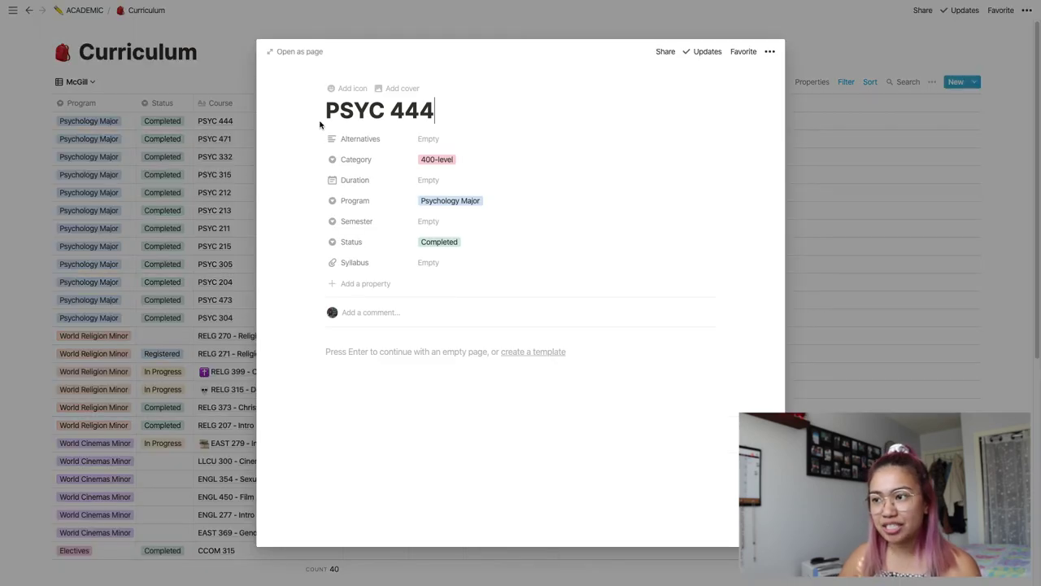
{"action": "scroll", "coordinate": [320, 162], "scroll_direction": "down", "scroll_amount": 2}
{"action": "key", "text": "Escape"}
{"action": "scroll", "coordinate": [321, 273], "scroll_direction": "down", "scroll_amount": 3}
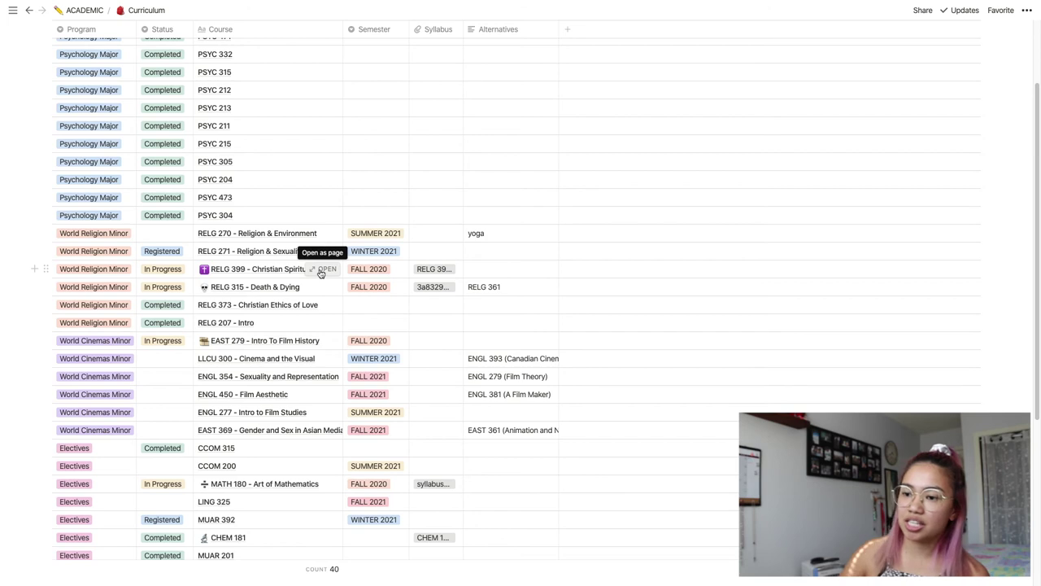
{"action": "left_click", "coordinate": [321, 271]}
{"action": "scroll", "coordinate": [301, 293], "scroll_direction": "down", "scroll_amount": 1}
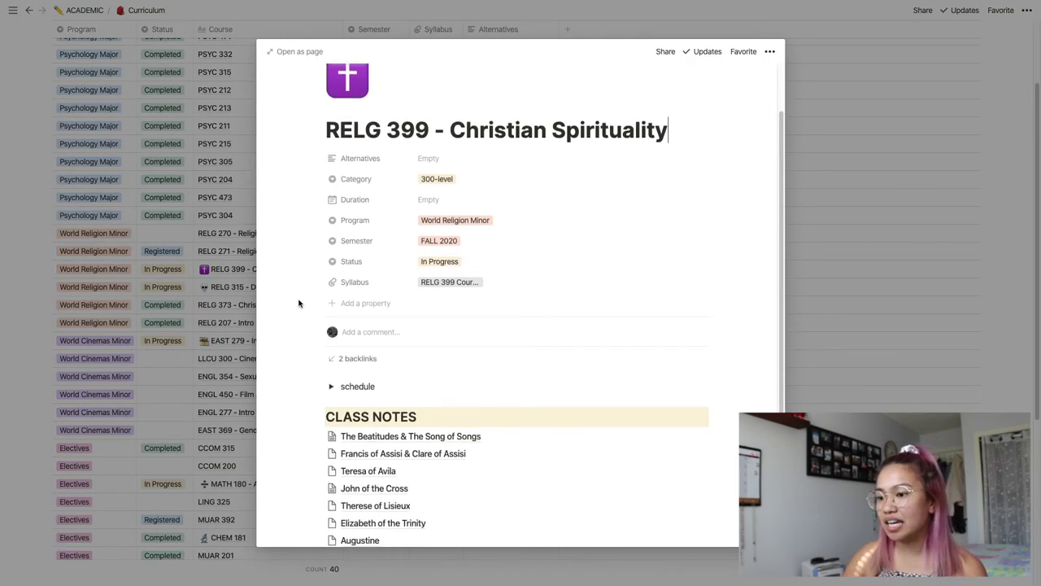
{"action": "scroll", "coordinate": [299, 304], "scroll_direction": "down", "scroll_amount": 2}
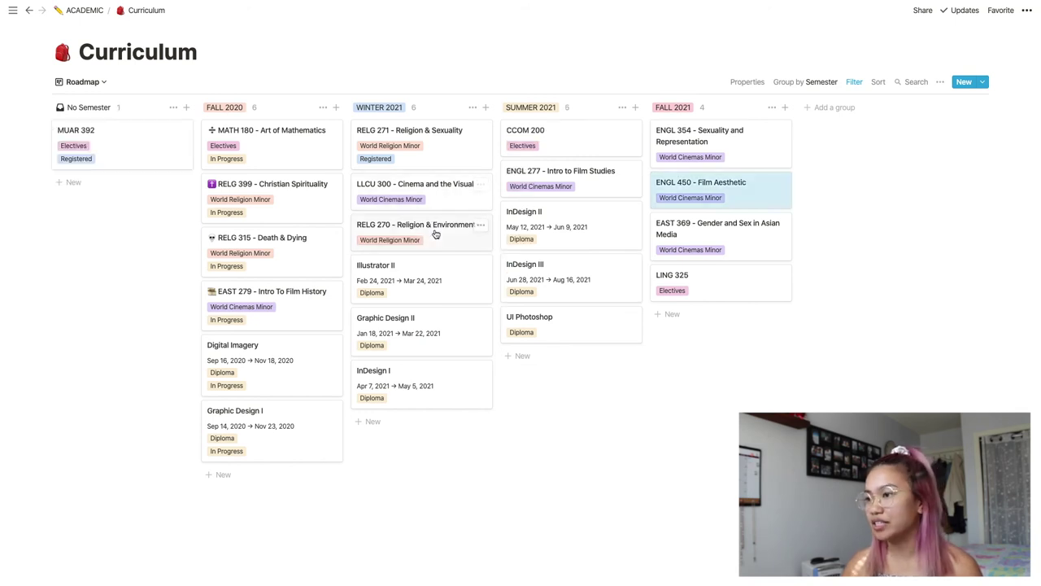
On the Curriculum Roadmap board, move RELG 270 - Religion & Environment to SUMMER 2021 and MUAR 392 to WINTER 2021.
{"action": "left_click_drag", "start_coordinate": [434, 235], "coordinate": [570, 132]}
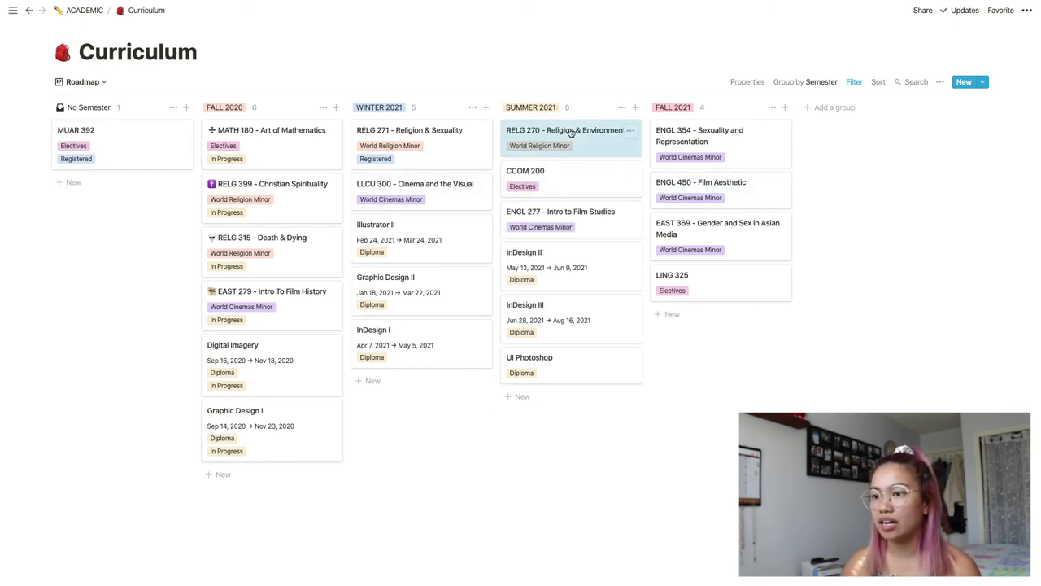
{"action": "left_click_drag", "start_coordinate": [341, 196], "coordinate": [442, 225]}
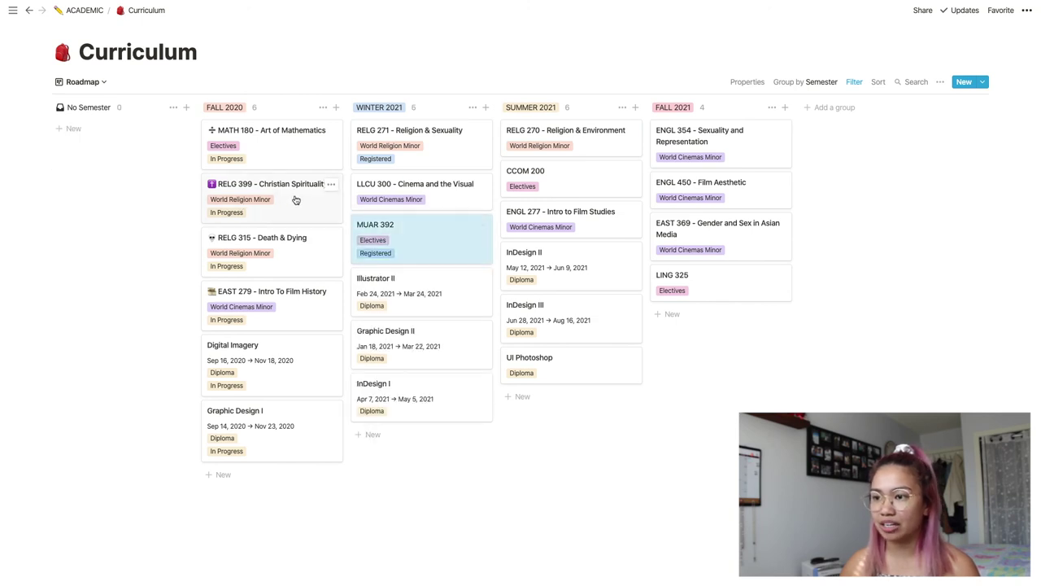